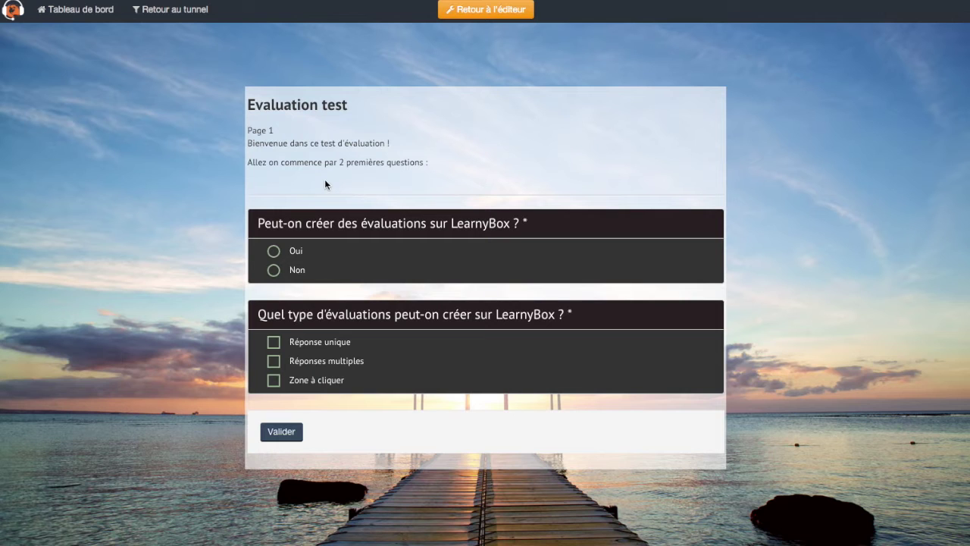
Answer page 1 of the test evaluation with Oui, plus Réponse unique and Réponses multiples, and submit it.
click(296, 252)
click(315, 342)
click(309, 362)
click(289, 434)
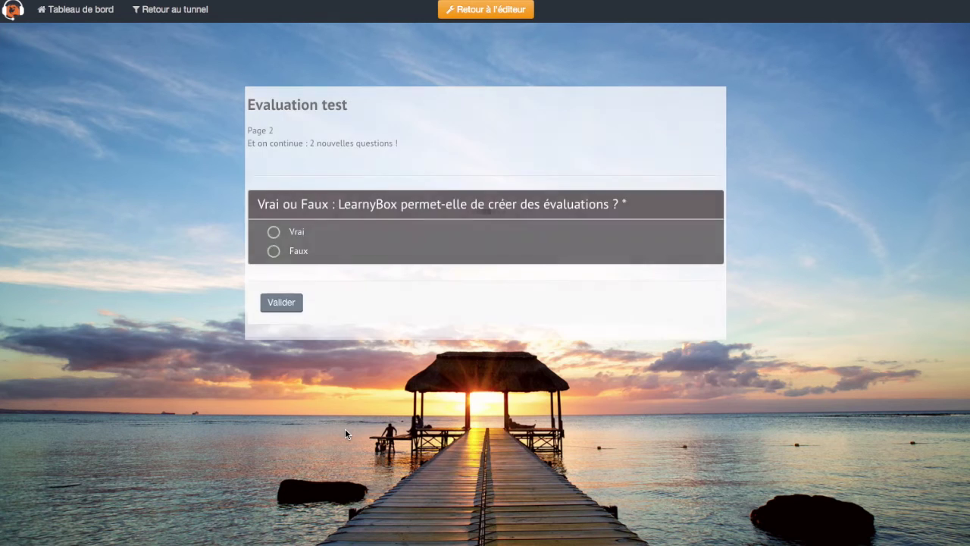
Answer Vrai on page 2, mark the "Construire ma formation" menu on page 3's image, and submit both pages.
click(292, 237)
click(285, 302)
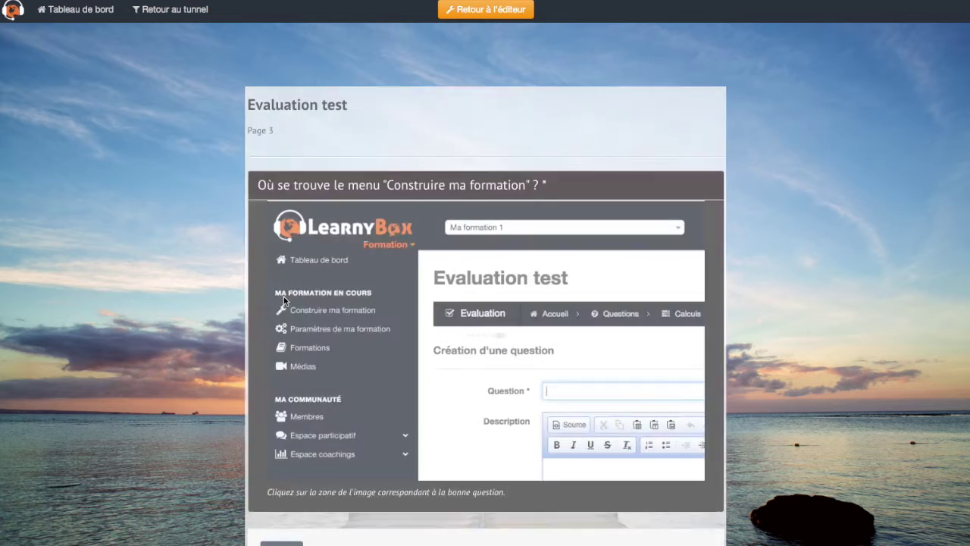
scroll(372, 287, down, 1)
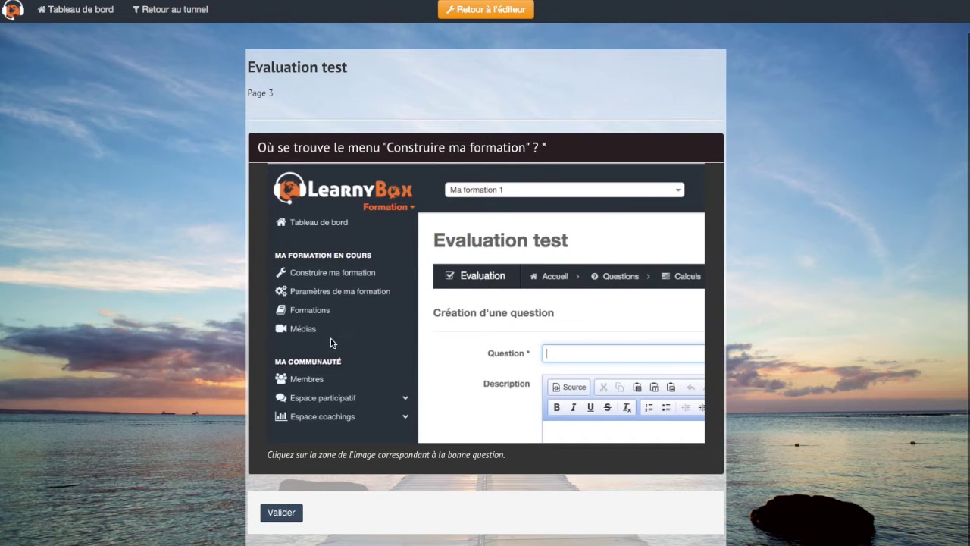
click(371, 275)
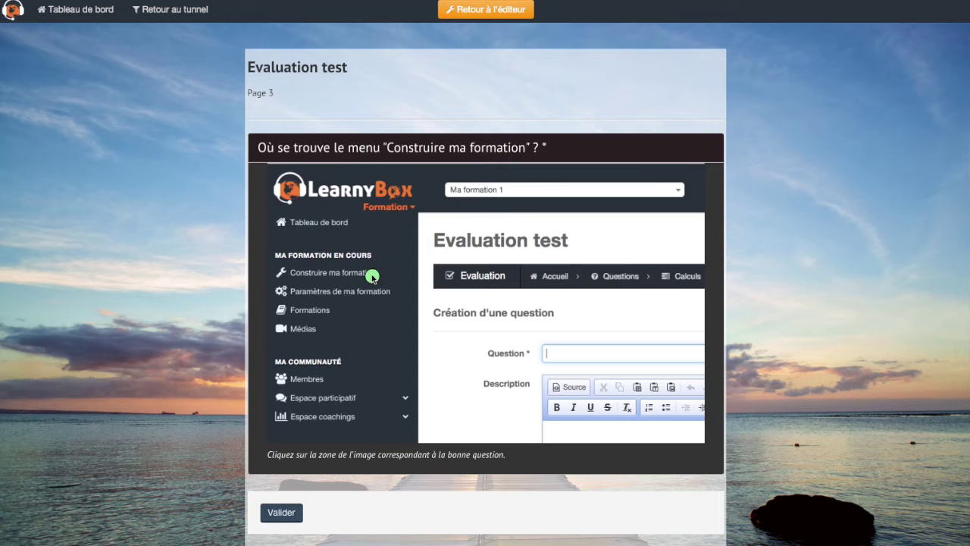
click(290, 514)
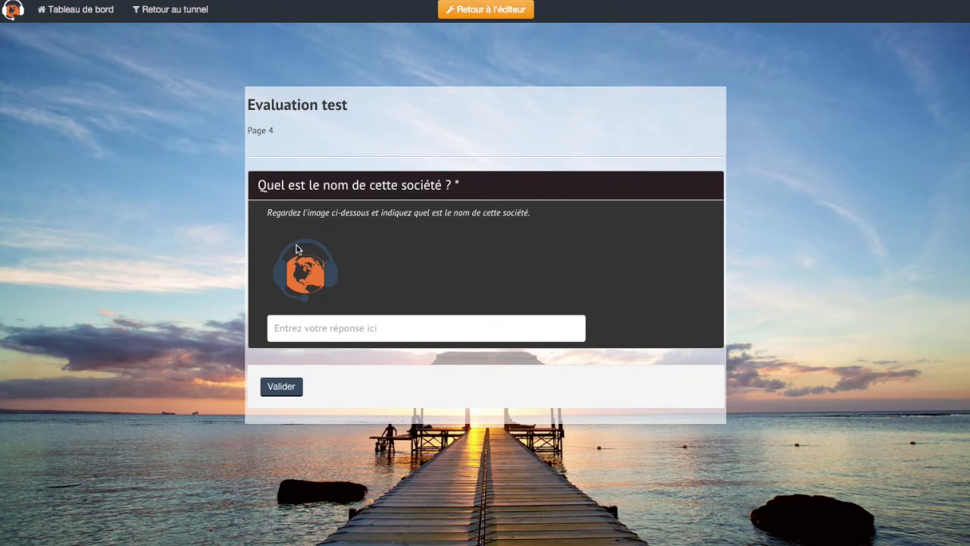
Answer page 4's company name question with LearnyBox and submit it.
click(340, 327)
text(LearnyBox)
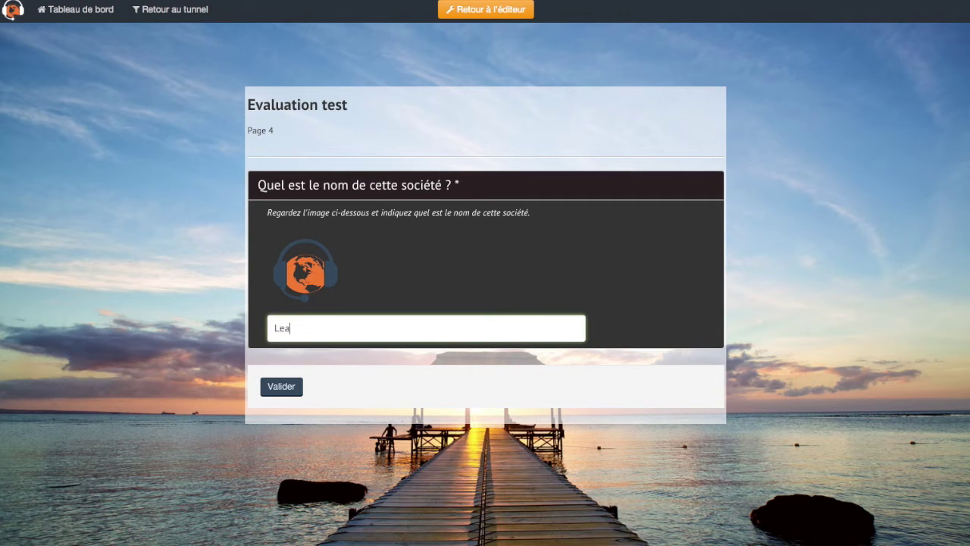
click(292, 386)
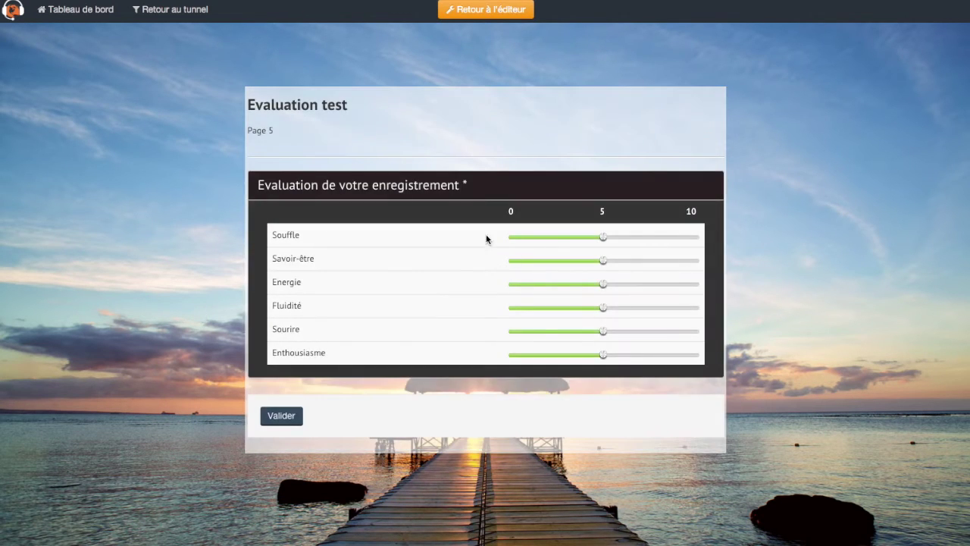
Adjust the recording self-assessment scales on page 5 and submit the evaluation to read its result and closing message.
drag(603, 237, 564, 284)
click(286, 416)
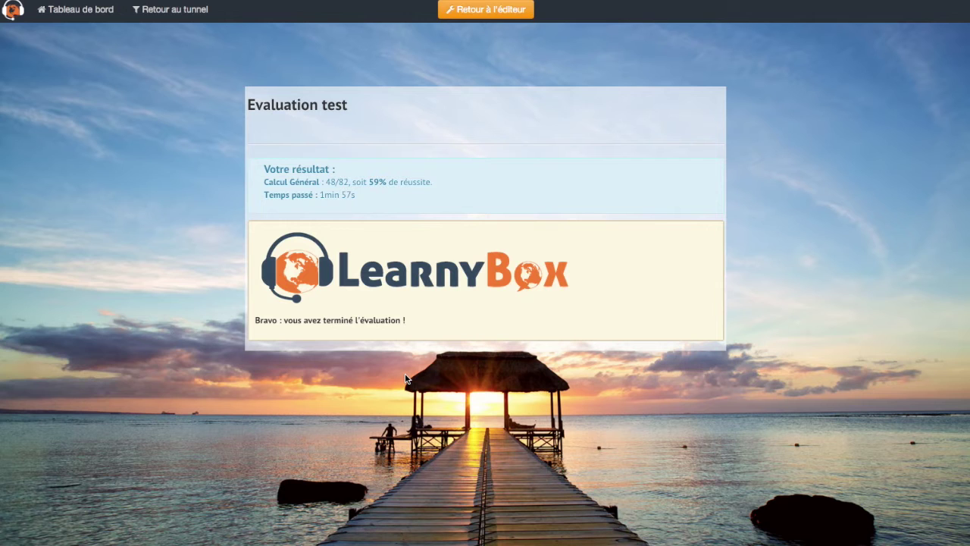
drag(265, 321, 425, 321)
click(424, 321)
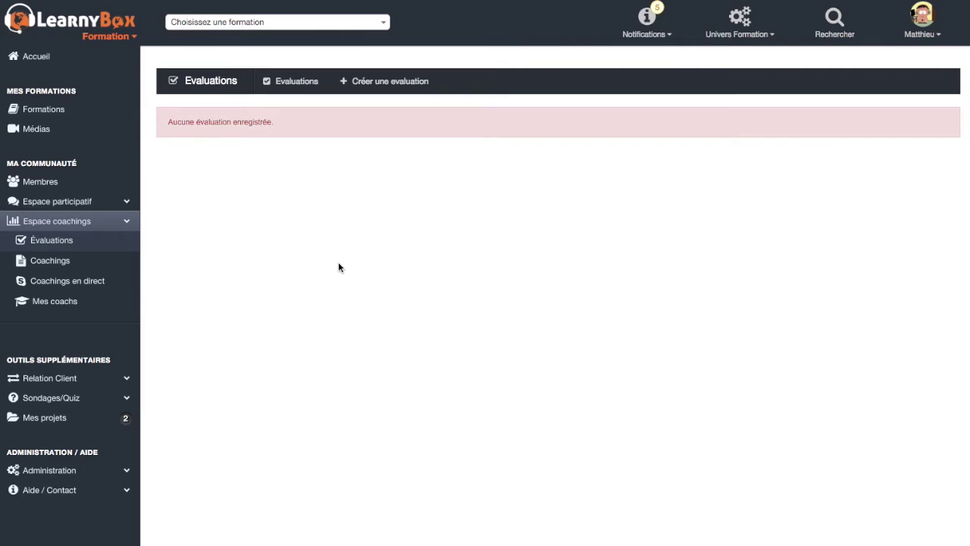
Create a new evaluation named "Ma première évaluation" without image or introduction text and save it.
click(391, 83)
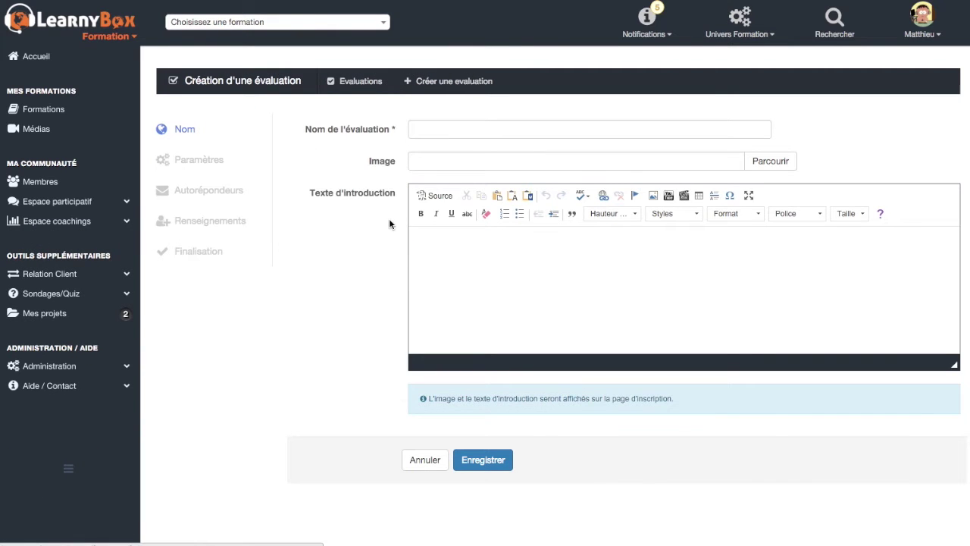
click(430, 127)
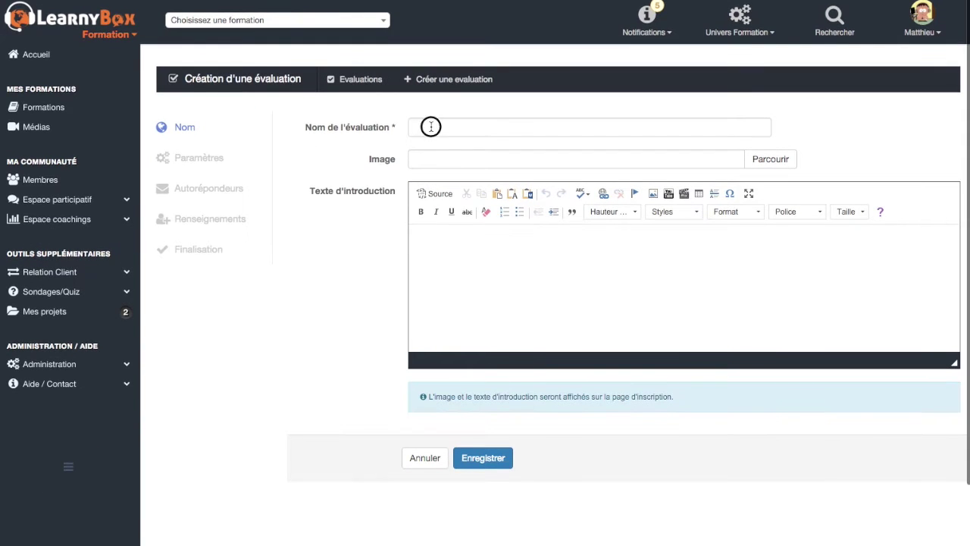
text(Ma premiè)
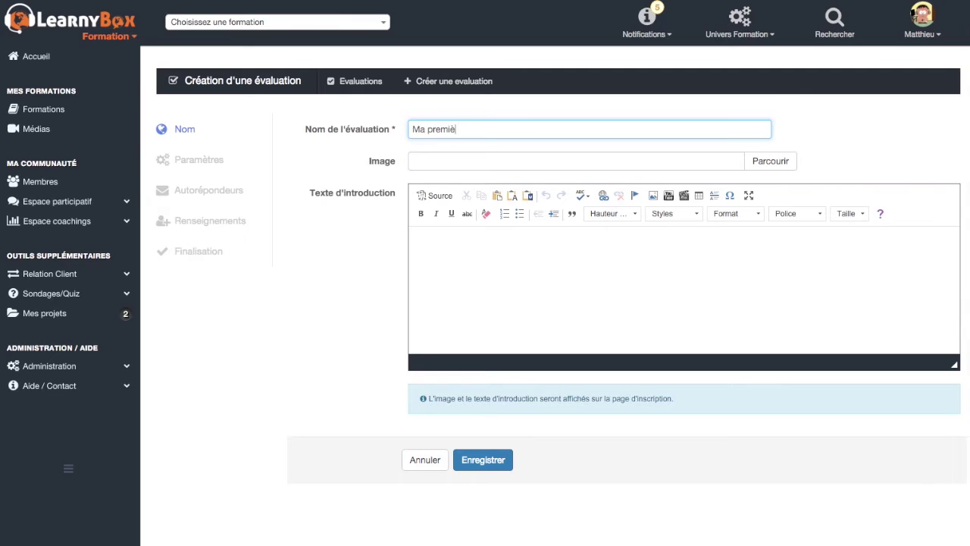
text(re évaluation)
click(497, 162)
click(523, 248)
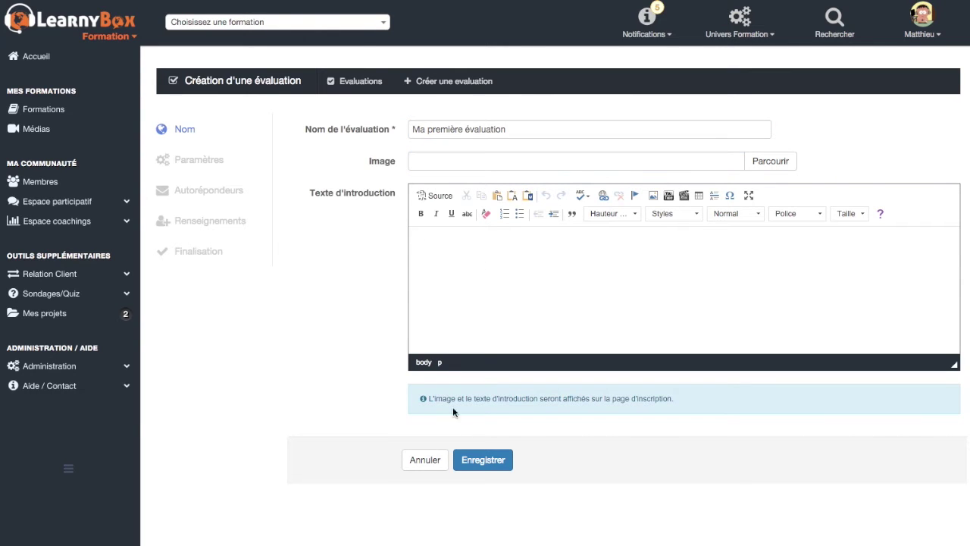
click(486, 461)
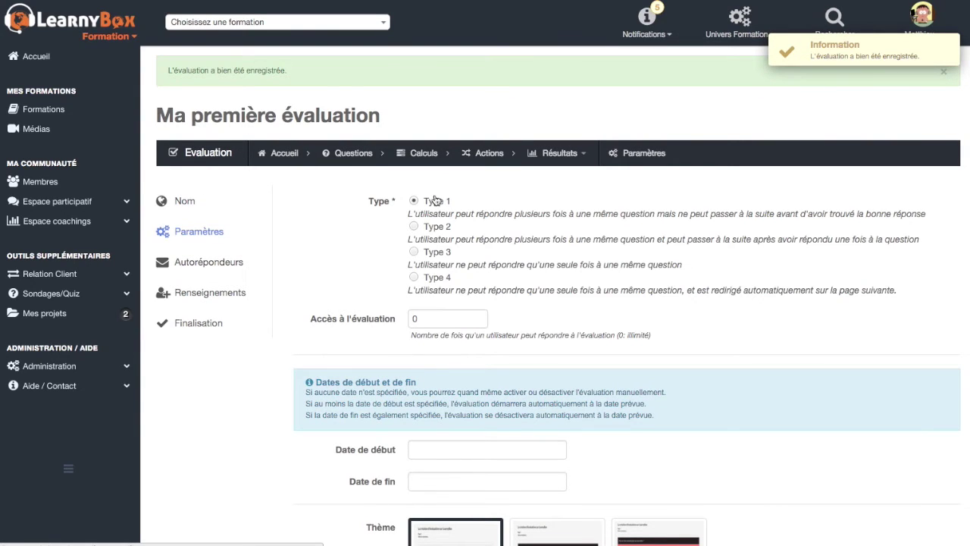
Review the evaluation's answering types and choose Type 4, one answer per question with automatic redirection to the following page.
drag(438, 215, 924, 216)
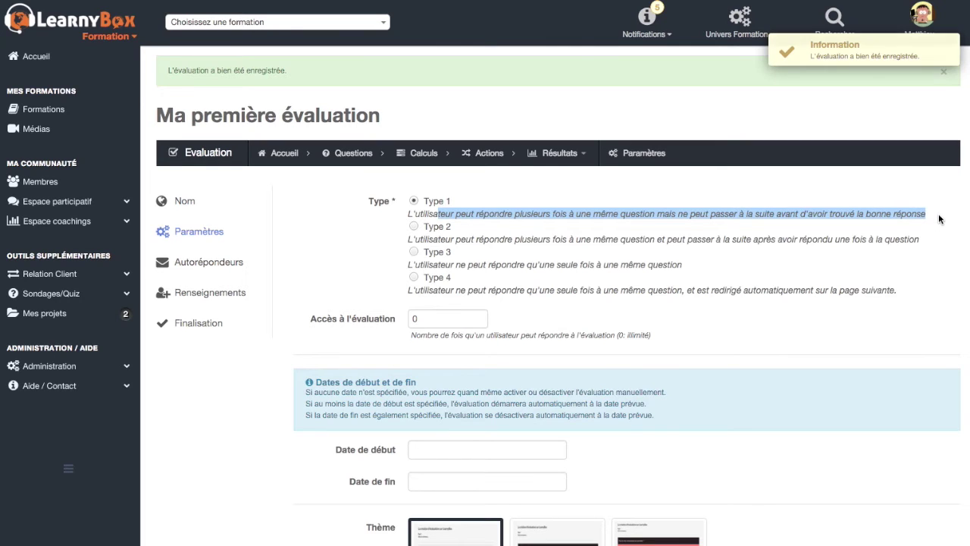
click(939, 219)
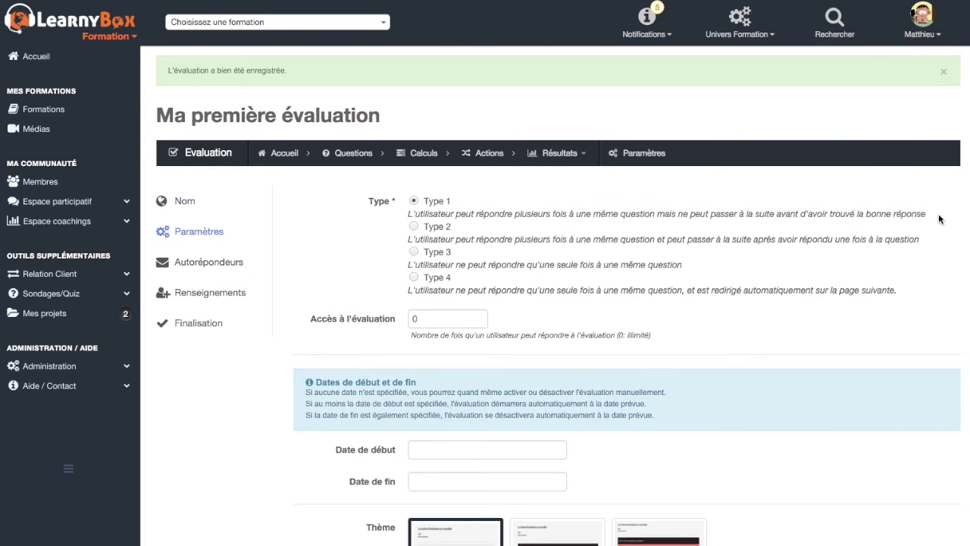
click(440, 231)
click(442, 254)
scroll(444, 197, down, 4)
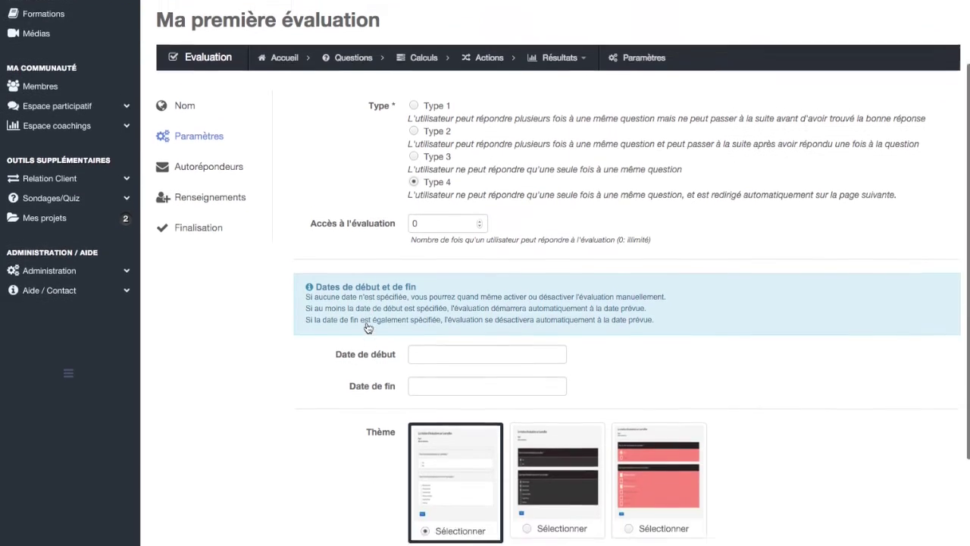
Try out the evaluation's access limit and bring it back to 0.
double_click(480, 167)
click(481, 167)
double_click(480, 173)
double_click(481, 173)
click(422, 205)
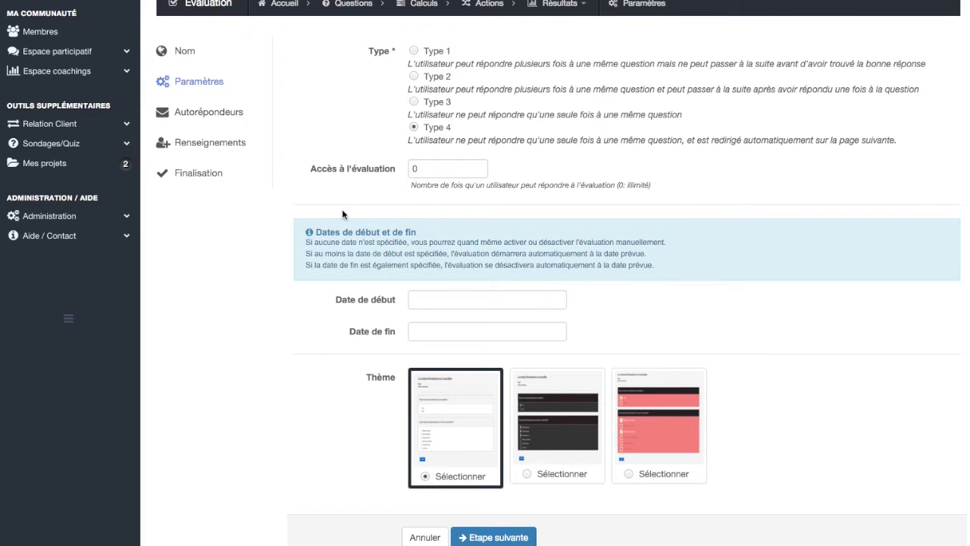
scroll(342, 214, down, 2)
click(466, 222)
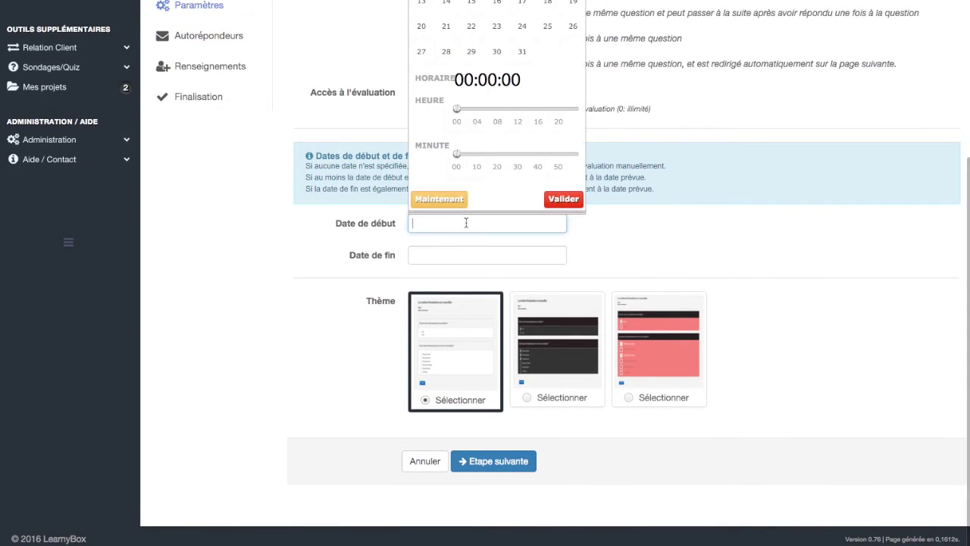
scroll(466, 223, up, 3)
click(437, 323)
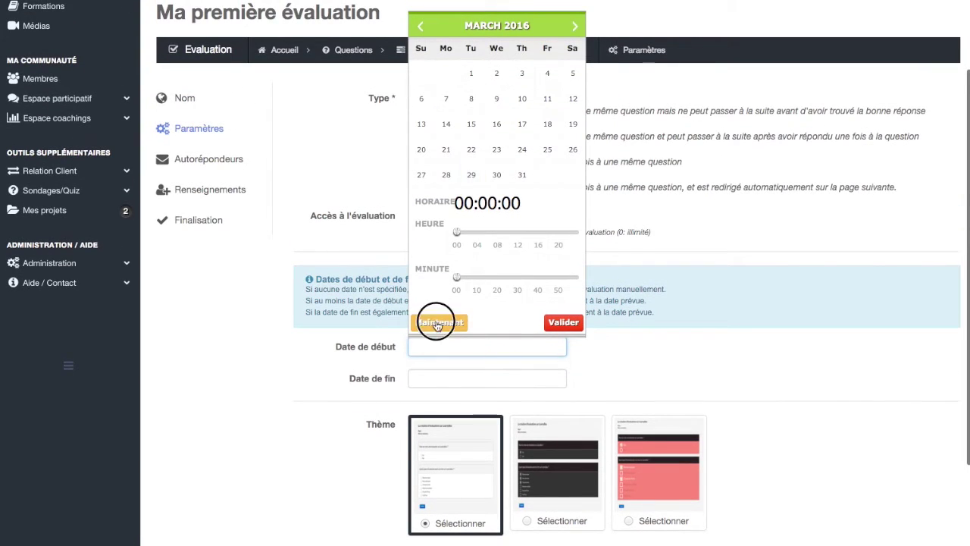
click(563, 323)
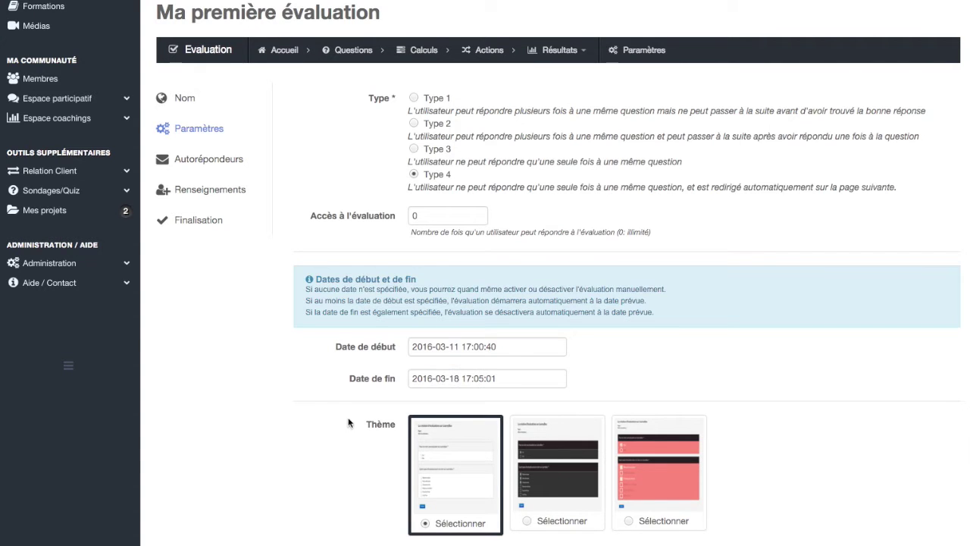
Preview all three evaluation themes and save the parameters to continue to the autoresponder settings.
scroll(345, 428, down, 1)
scroll(345, 433, down, 3)
mouse_move(458, 344)
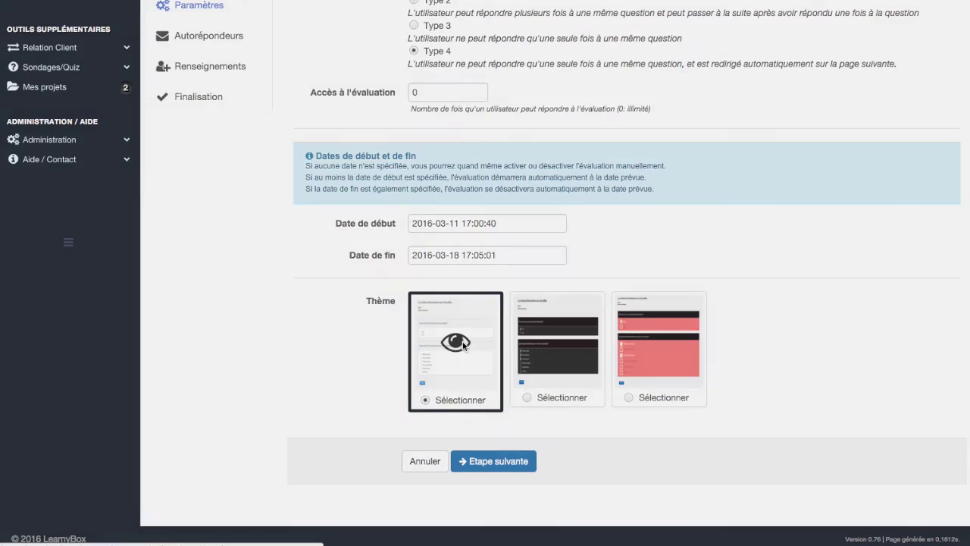
click(464, 345)
click(798, 509)
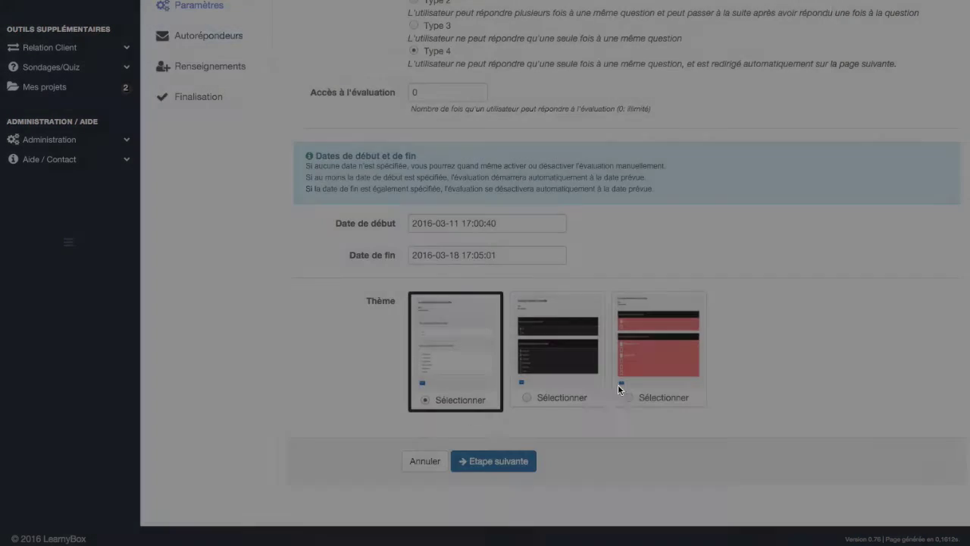
click(570, 353)
click(855, 511)
click(650, 349)
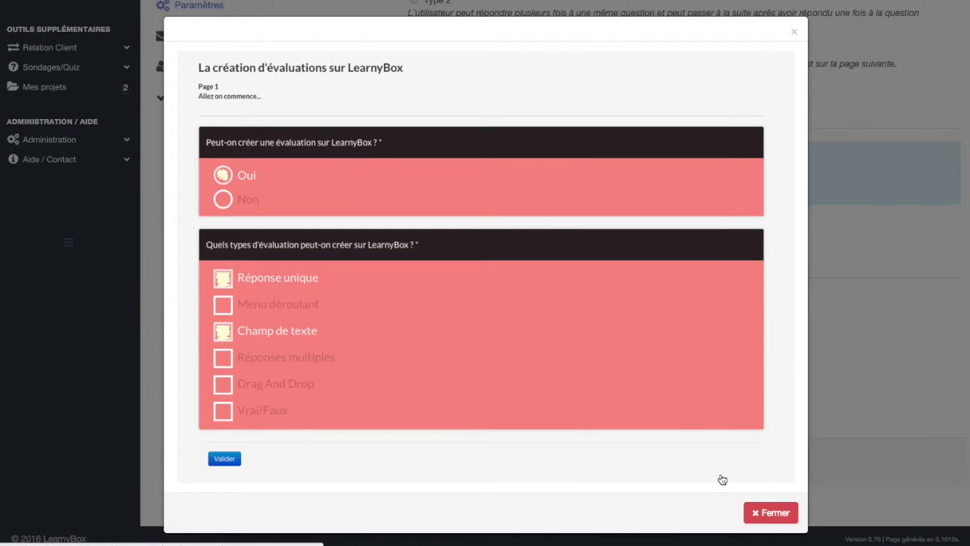
click(760, 511)
click(506, 464)
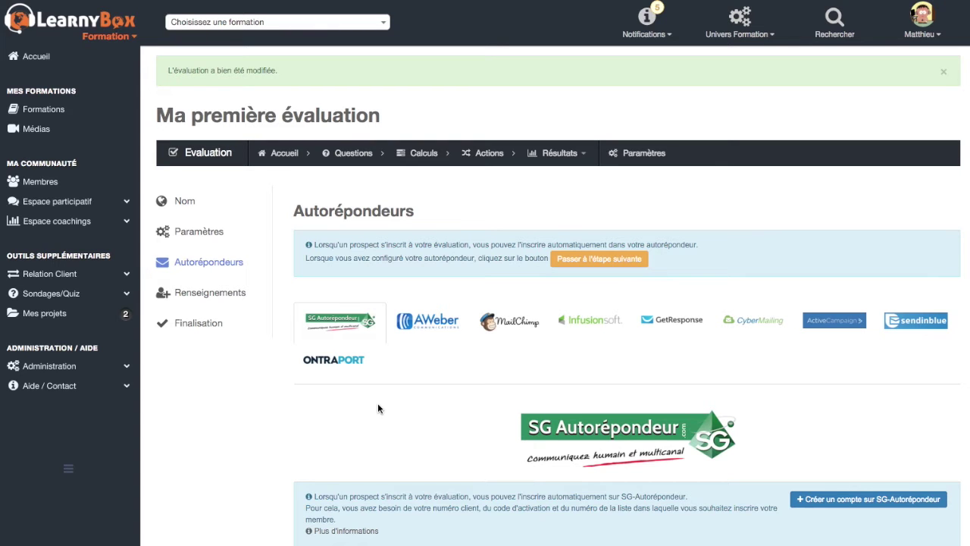
Look through the MailChimp, Infusionsoft and SG Autorépondeur settings and skip the autoresponder stage without configuring one.
click(518, 325)
click(574, 319)
click(340, 322)
scroll(412, 413, down, 1)
scroll(412, 413, down, 5)
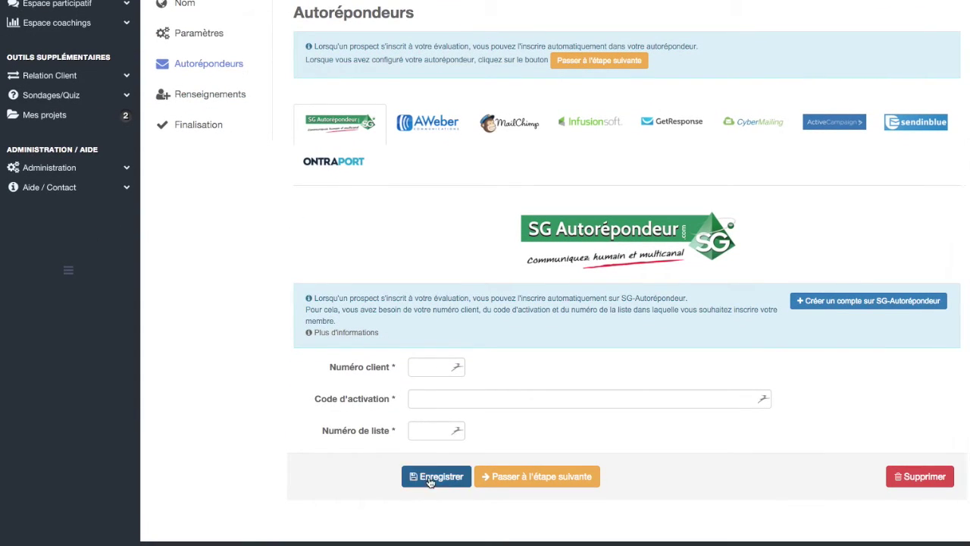
click(532, 478)
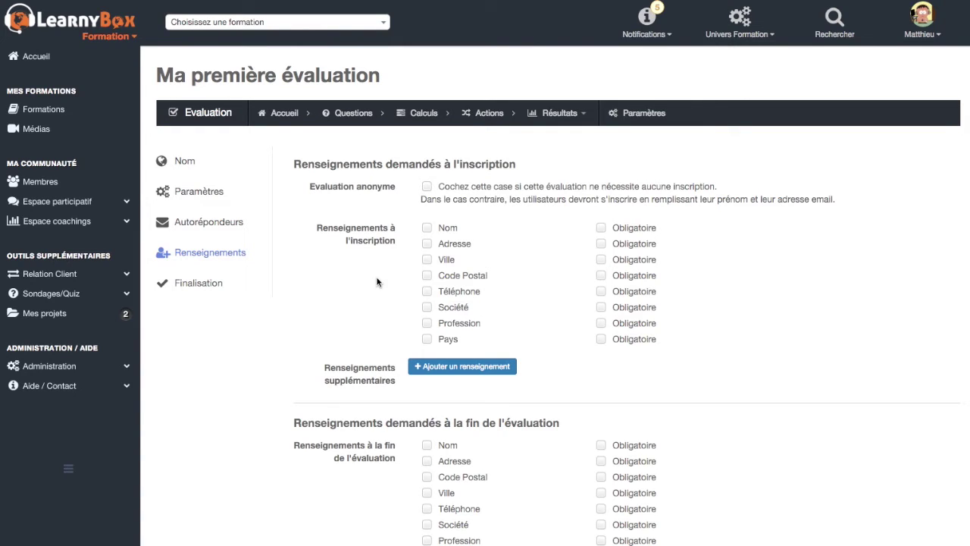
Tick the anonymous evaluation option and request Nom, Adresse and Ville at registration, with Nom and Adresse mandatory.
click(471, 189)
click(456, 232)
click(453, 245)
click(450, 260)
click(619, 245)
click(616, 227)
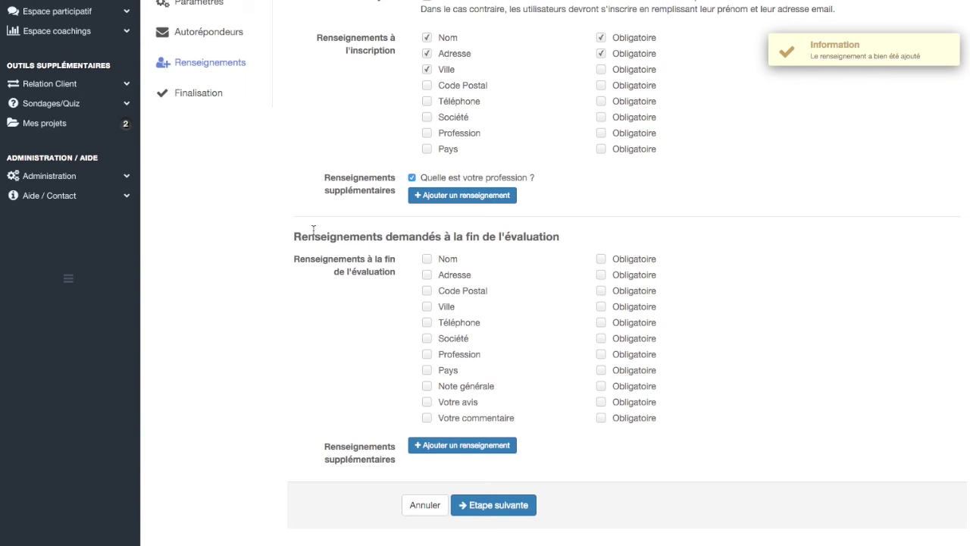
Request Nom at the end of the evaluation and save the requested information with the anonymous option ticked.
scroll(402, 245, down, 2)
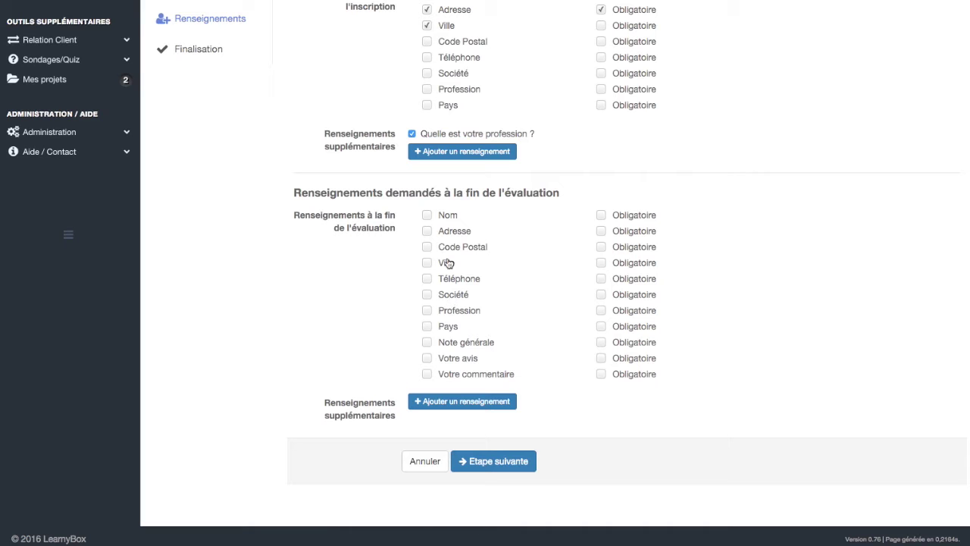
click(448, 217)
scroll(451, 243, up, 5)
click(441, 184)
click(626, 184)
drag(626, 184, 726, 187)
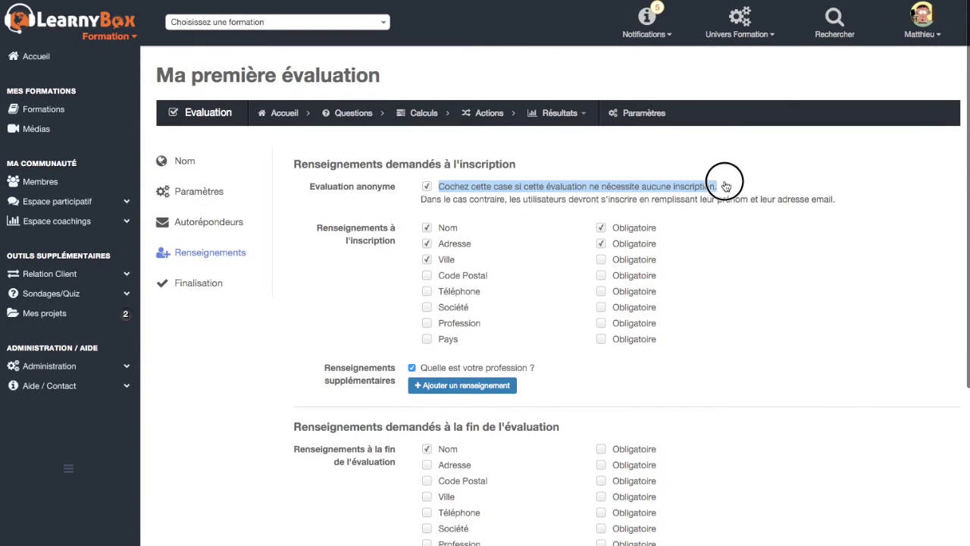
scroll(459, 283, down, 5)
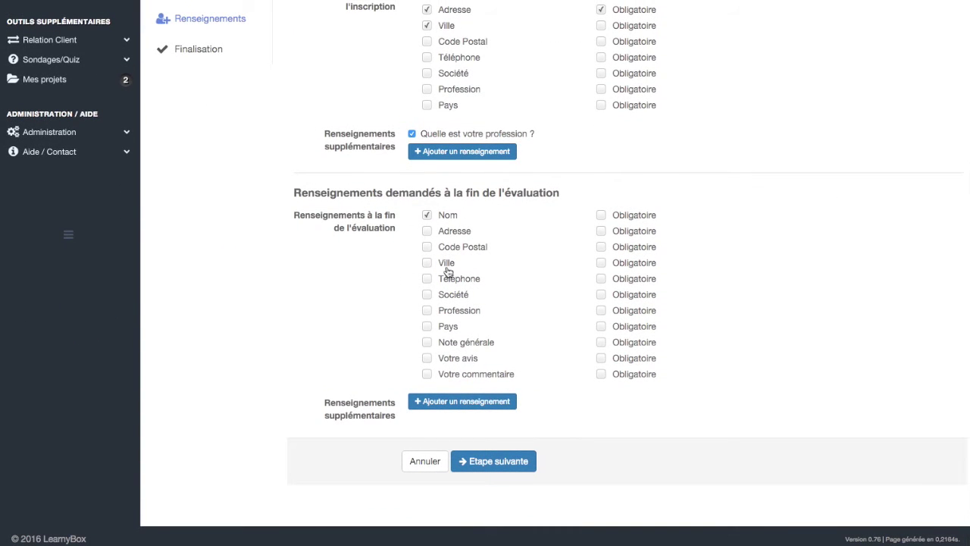
click(504, 468)
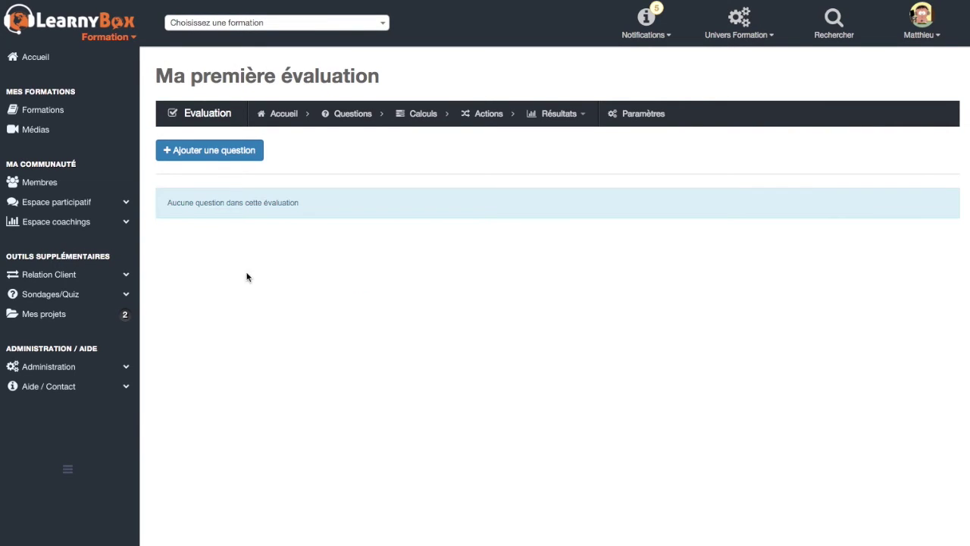
Add a new question of type Réponses multiples with a minimum and maximum of 3 answers.
click(215, 155)
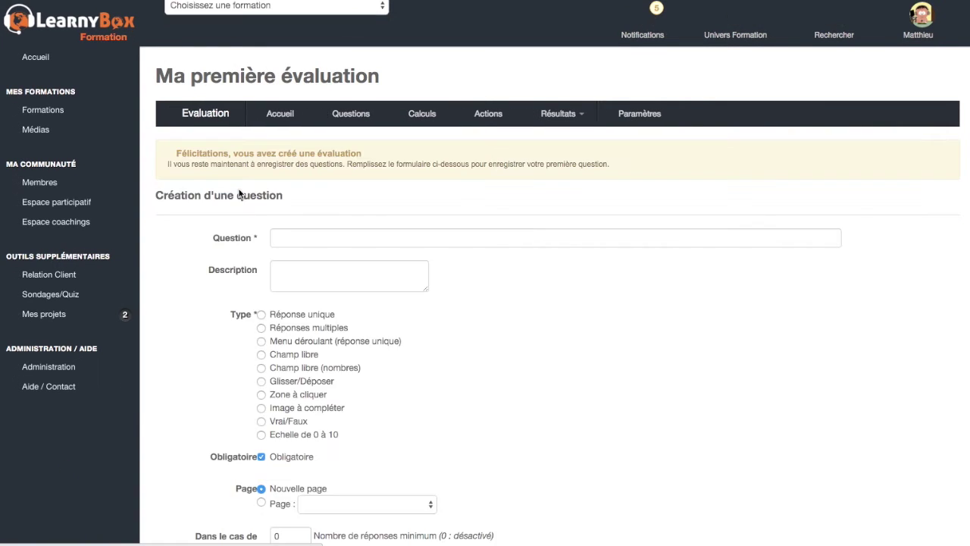
click(307, 237)
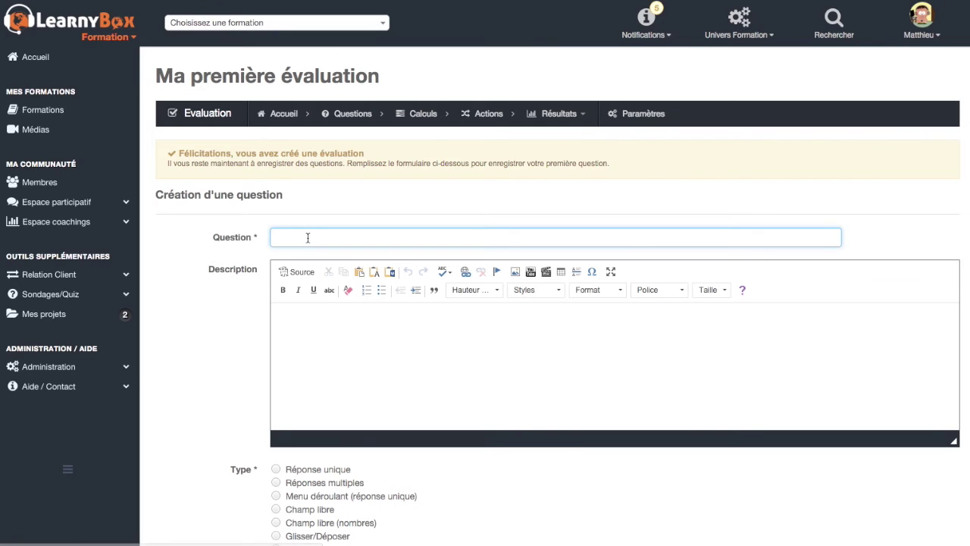
click(292, 320)
scroll(296, 318, down, 1)
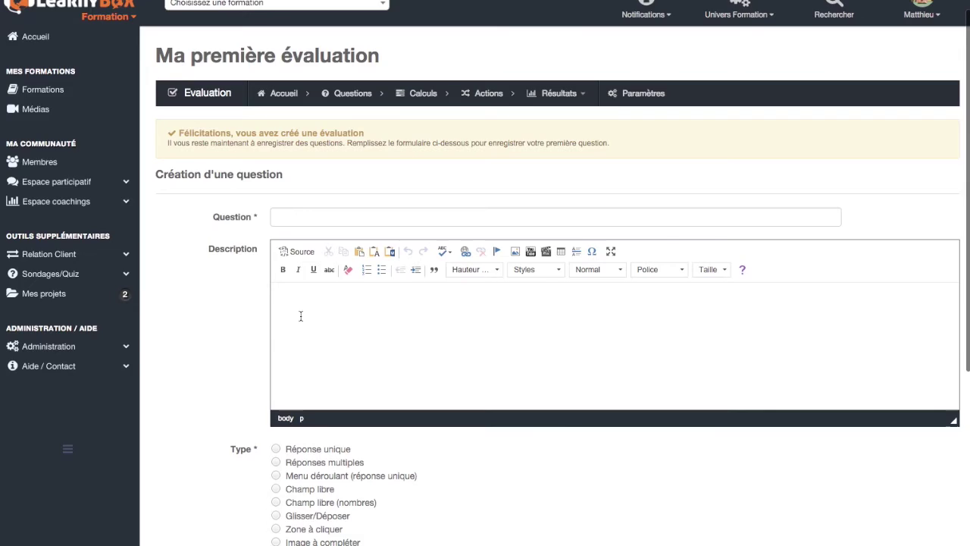
scroll(356, 277, down, 10)
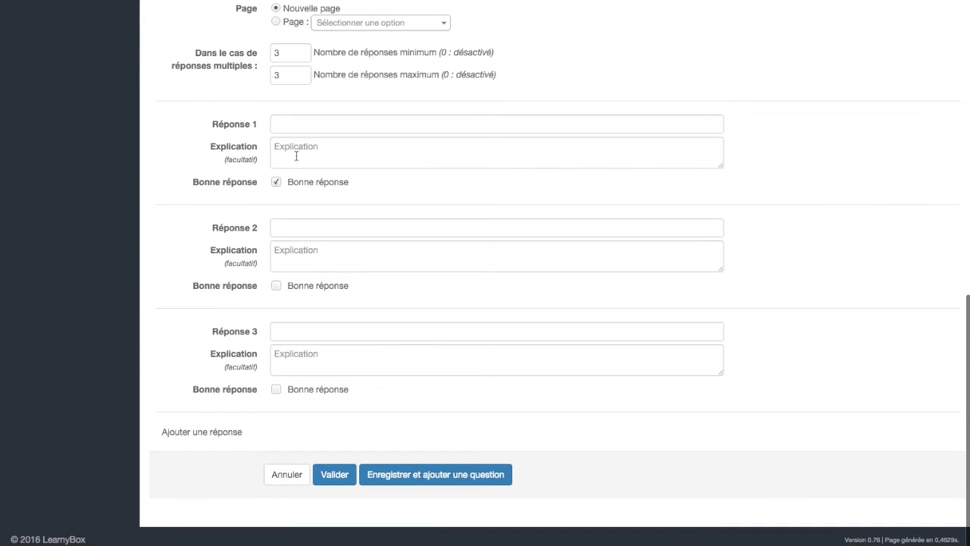
scroll(299, 126, up, 1)
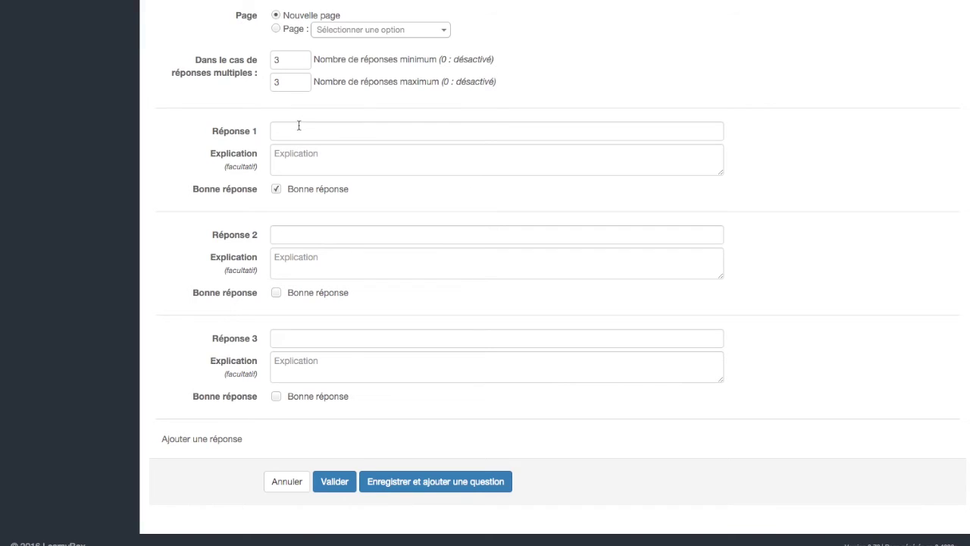
Fill in answer 1 as "Nom de la réponse" with the explanation "explication", keeping it marked as a correct answer.
click(306, 130)
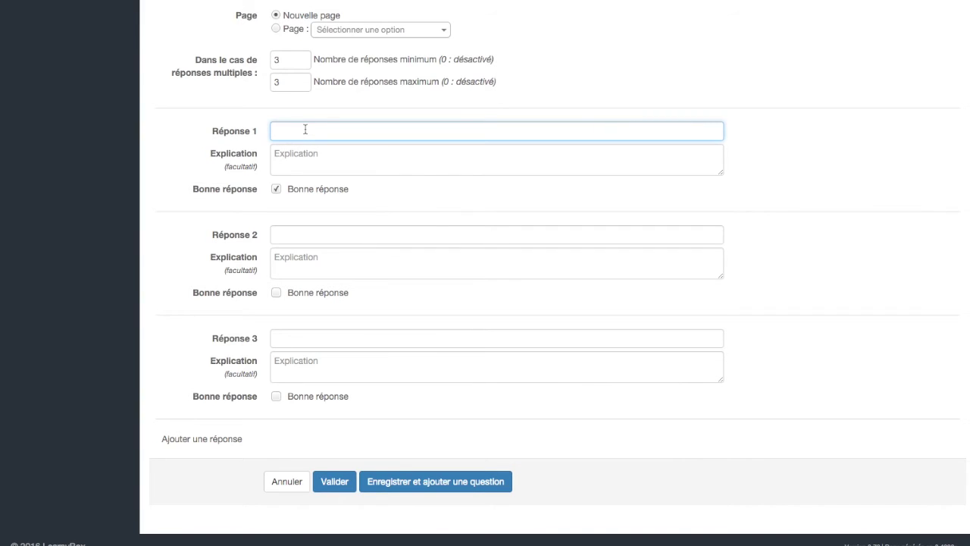
text(Nom de la réponse)
click(497, 159)
text(explication)
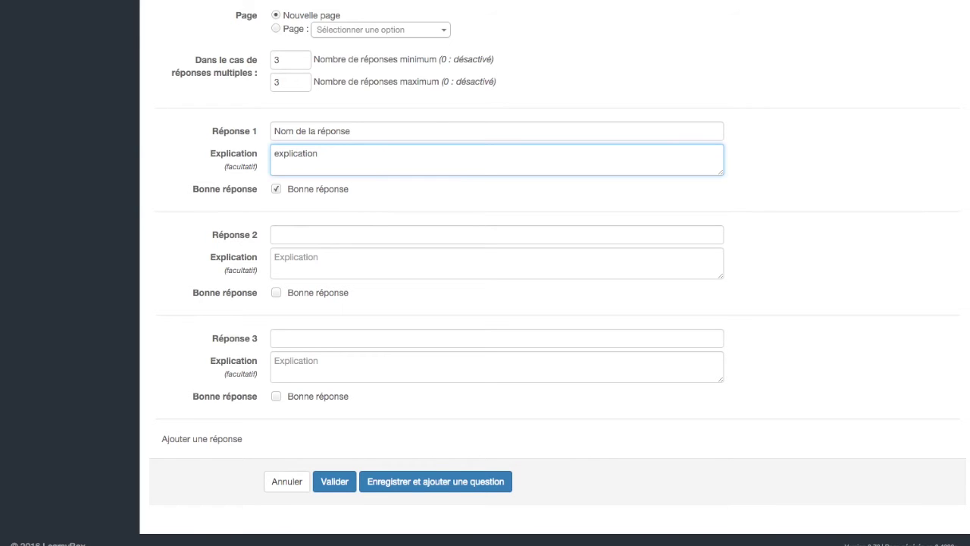
click(321, 189)
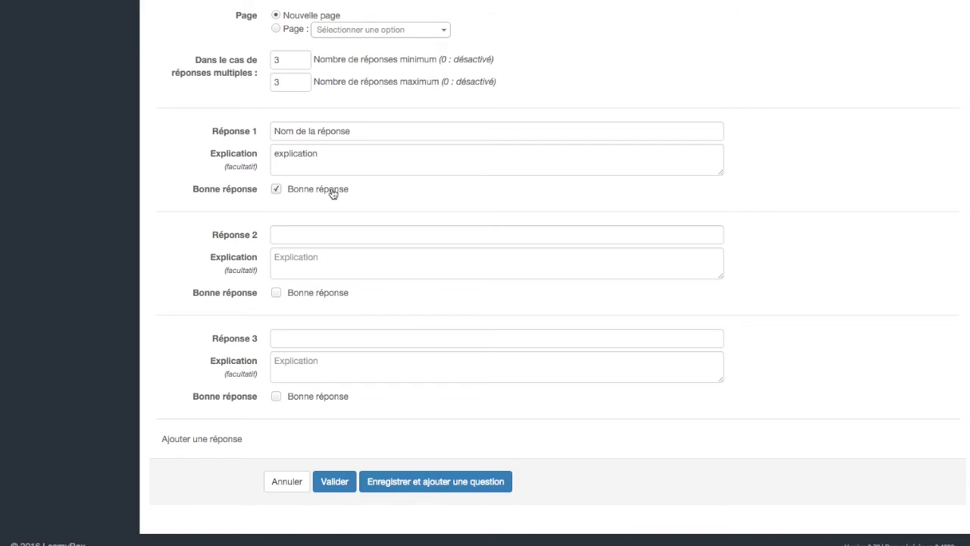
Change the question type to Glisser/Déposer and set the positions of answers 1, 2 and 3 to 0, 1 and 2.
scroll(277, 207, up, 5)
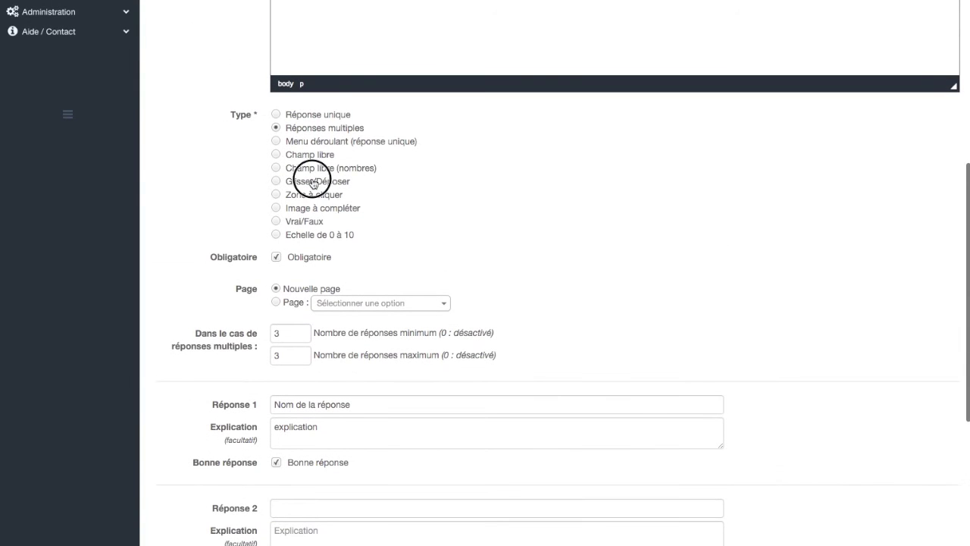
click(313, 182)
scroll(217, 205, down, 4)
click(281, 197)
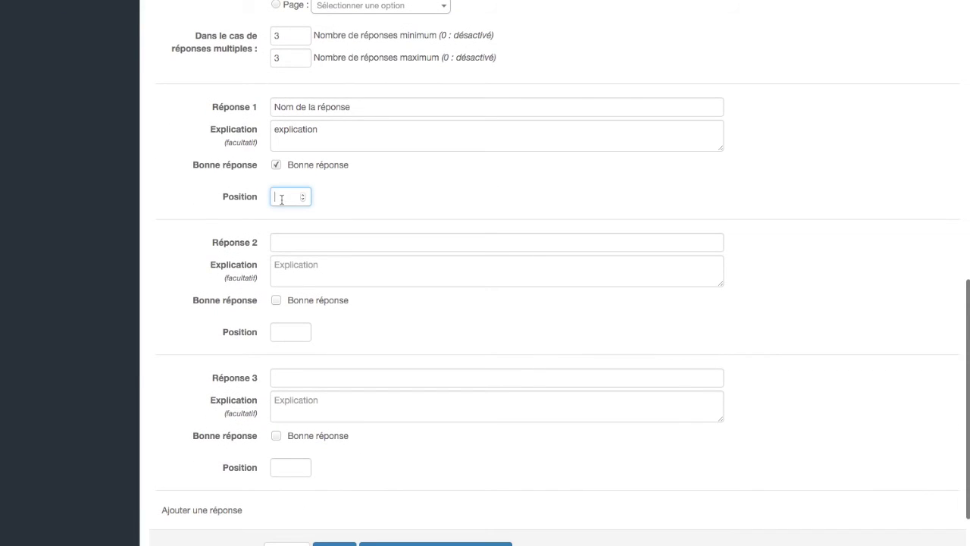
text(0)
click(288, 332)
text(1)
click(286, 467)
text(2)
Mark answer 3 as a correct answer and add two more answers to the question.
scroll(340, 467, down, 2)
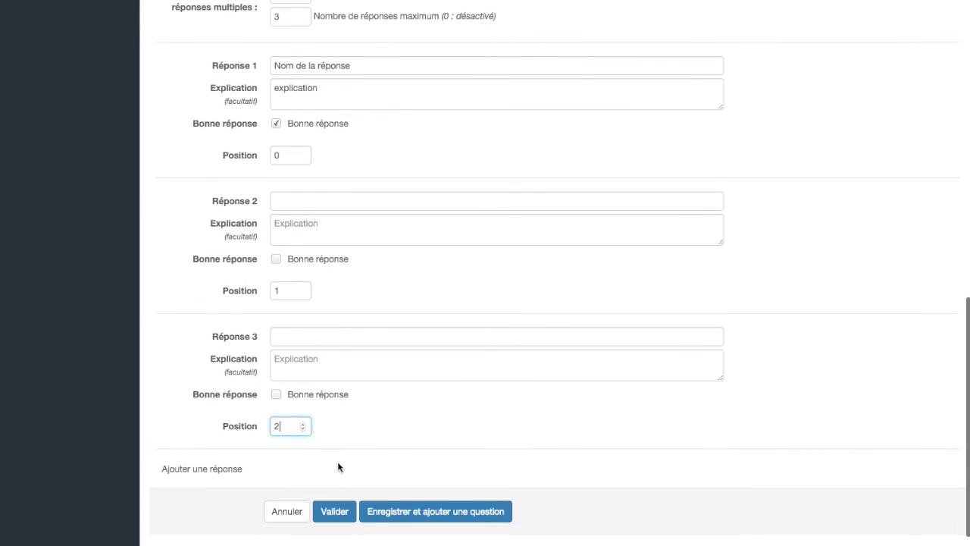
click(325, 395)
click(277, 426)
scroll(326, 416, up, 5)
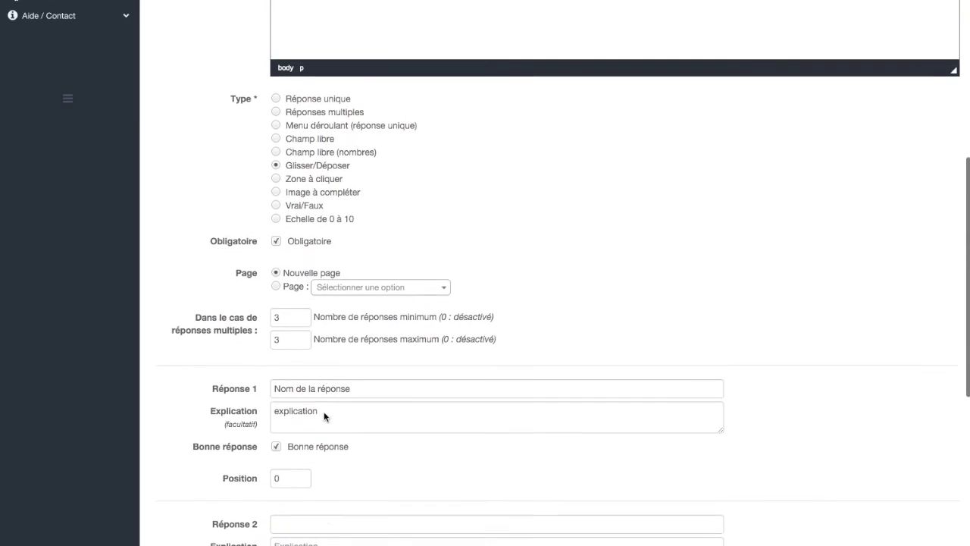
scroll(333, 409, down, 6)
click(203, 435)
scroll(204, 437, down, 3)
click(203, 434)
scroll(203, 437, down, 3)
Change the question type to Zone à cliquer and choose a presentation screenshot from the Learnybox media folder as its image.
scroll(245, 396, up, 15)
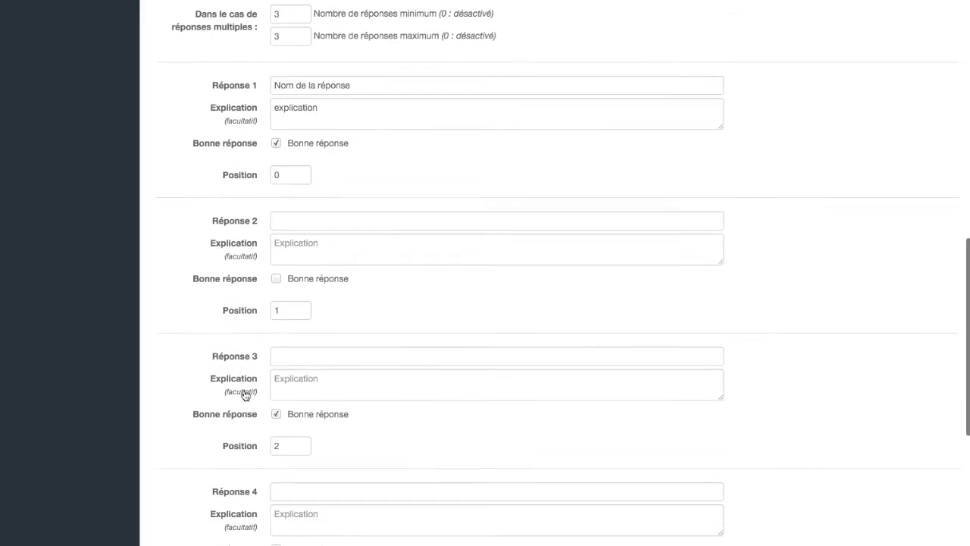
click(302, 298)
scroll(222, 319, down, 5)
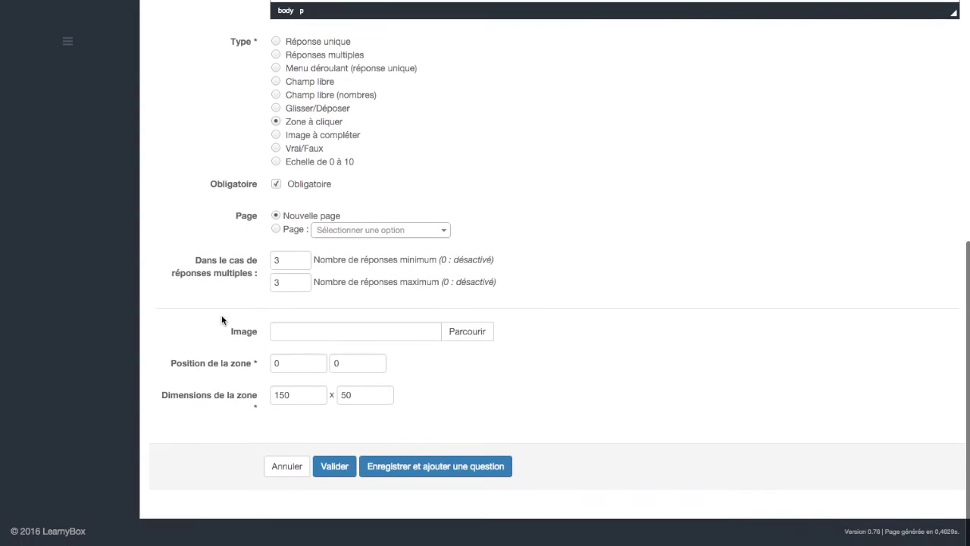
click(311, 339)
click(467, 340)
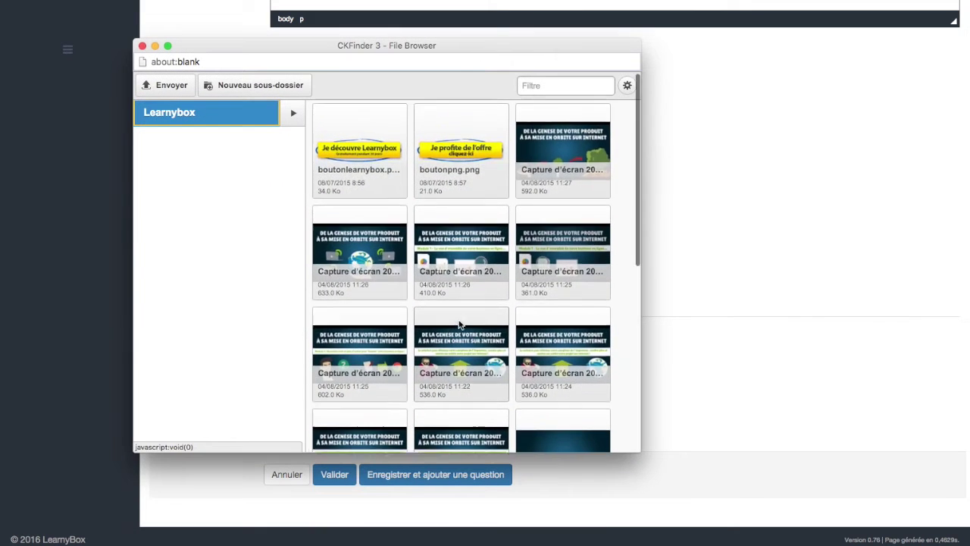
scroll(459, 319, down, 4)
scroll(459, 325, up, 2)
double_click(458, 324)
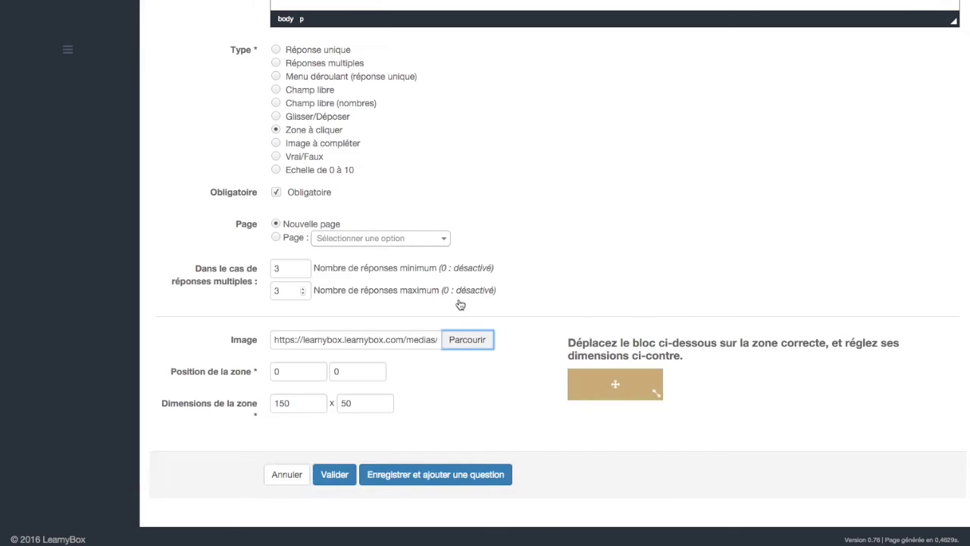
Enlarge the clickable zone to about 332 x 95 and place it over the title text of the image.
scroll(468, 464, down, 3)
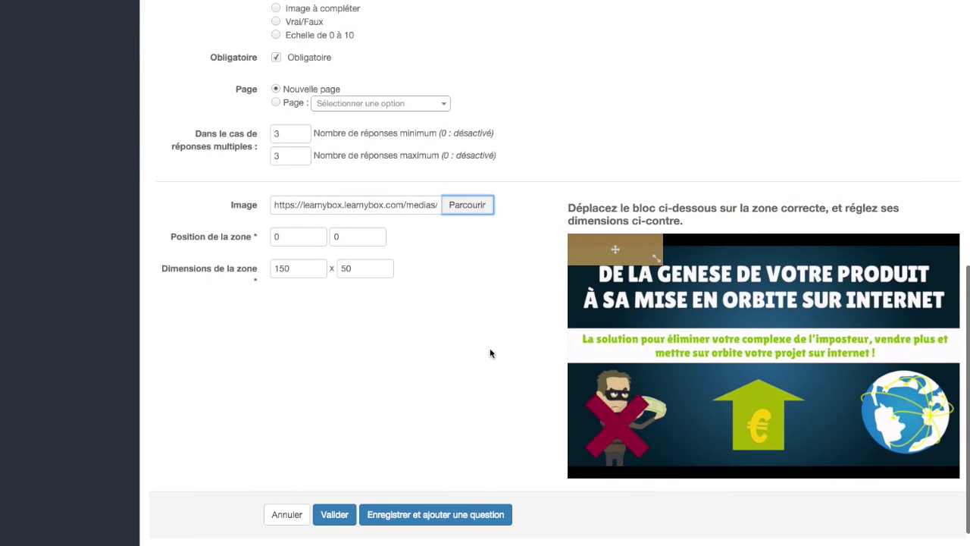
drag(633, 249, 796, 305)
drag(729, 282, 790, 284)
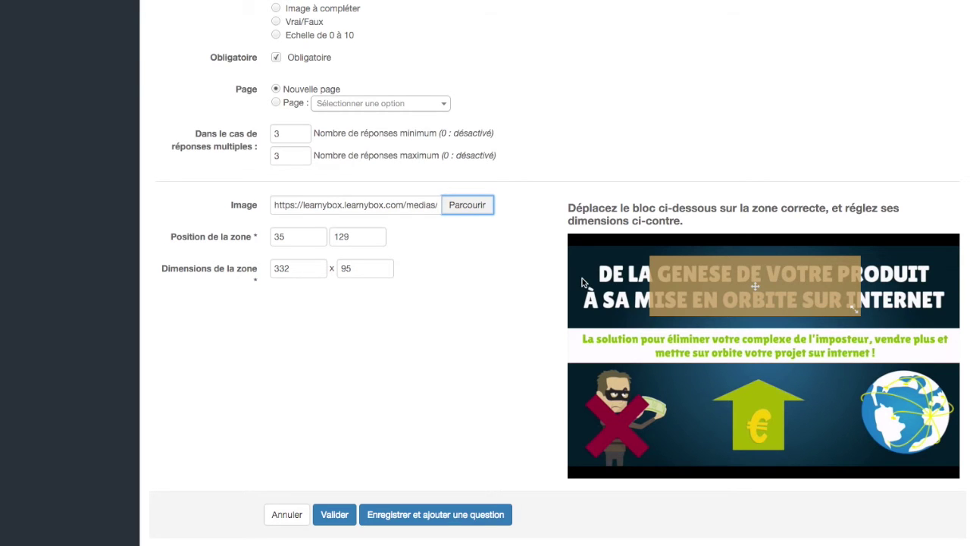
Change the question type to Image à compléter and choose an image for it from the media folder.
scroll(249, 330, up, 6)
click(275, 431)
scroll(250, 362, down, 6)
scroll(267, 237, up, 1)
scroll(267, 237, up, 2)
click(466, 369)
double_click(553, 155)
scroll(411, 347, down, 3)
drag(351, 285, 271, 286)
Change the question type to Echelle de 0 à 10 and set the scale's upper limit to 50.
scroll(291, 328, up, 3)
click(296, 224)
scroll(280, 258, down, 4)
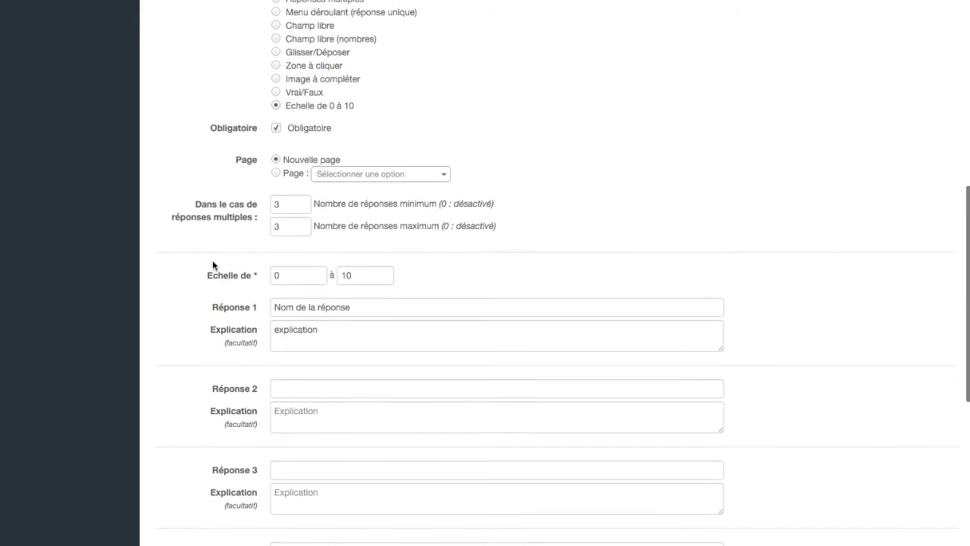
click(292, 242)
click(364, 241)
double_click(364, 242)
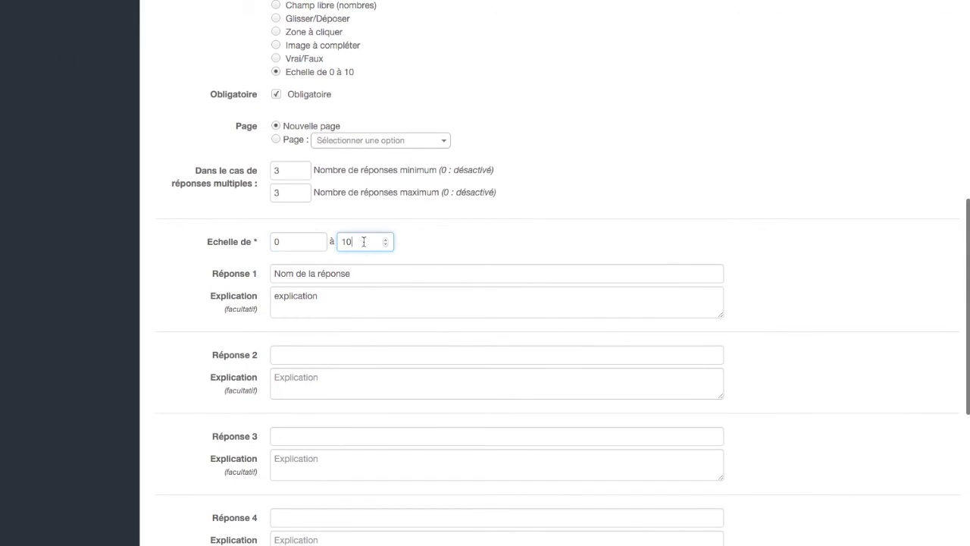
text(50)
Look through the answer and explanation fields of the scale question.
click(340, 274)
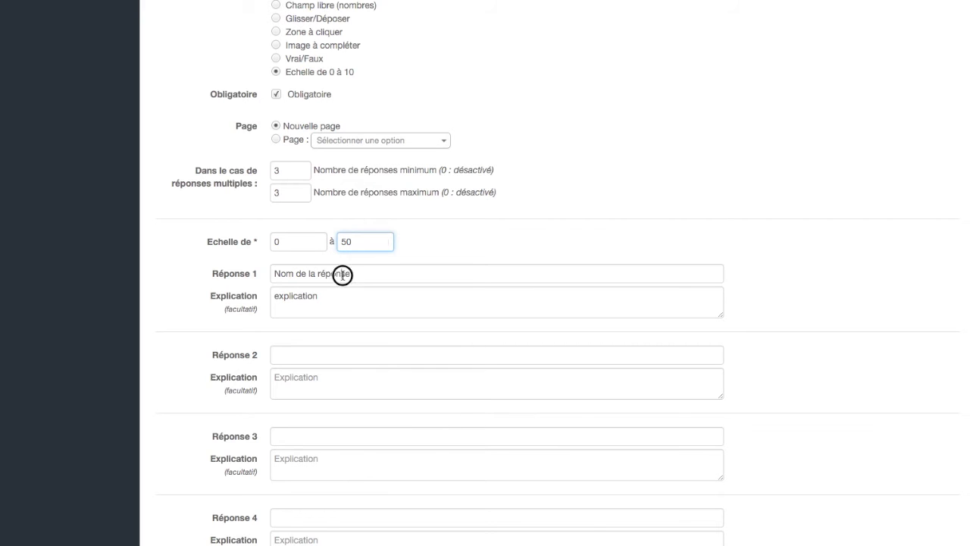
click(326, 355)
click(324, 436)
click(322, 515)
click(319, 294)
double_click(309, 295)
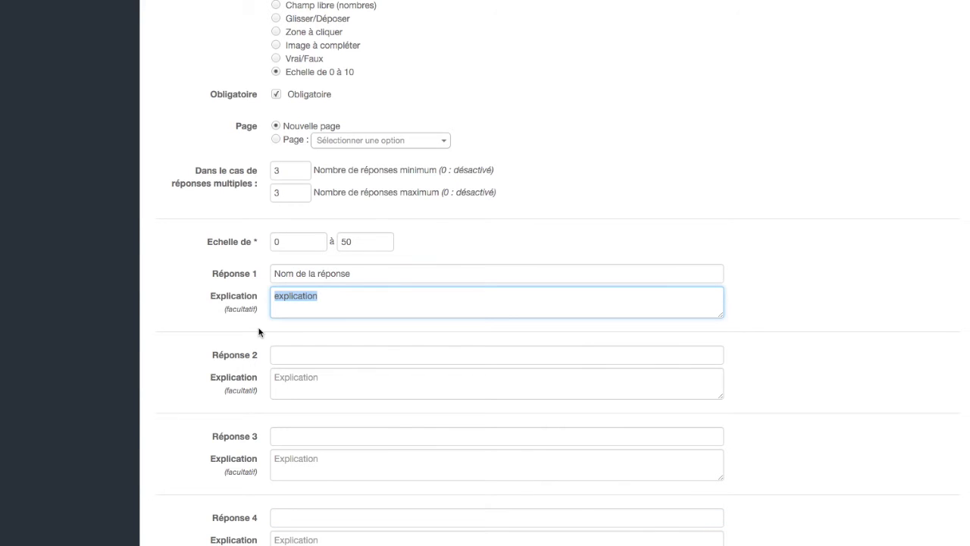
scroll(258, 332, down, 5)
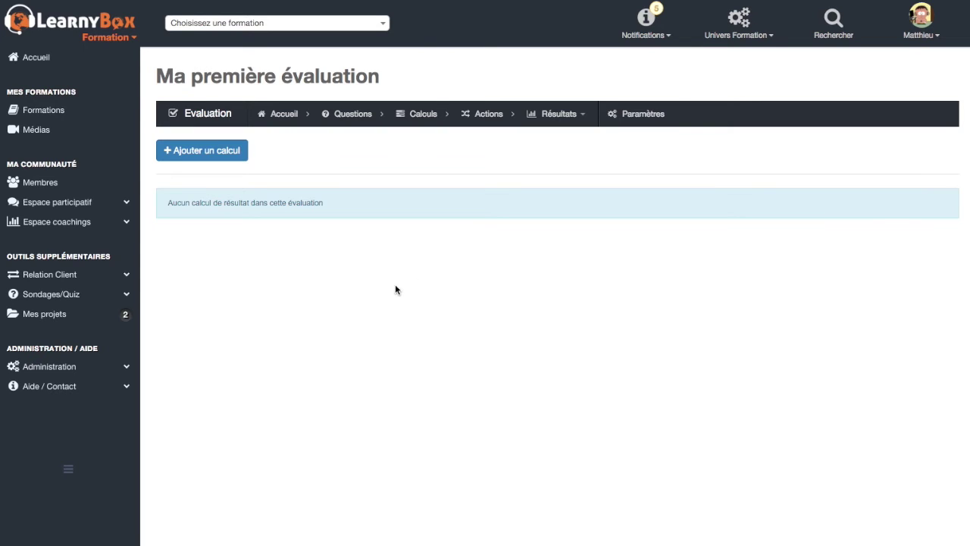
Start a new result calculation named "Calcul Général" and review the questions and answers it scores.
click(224, 152)
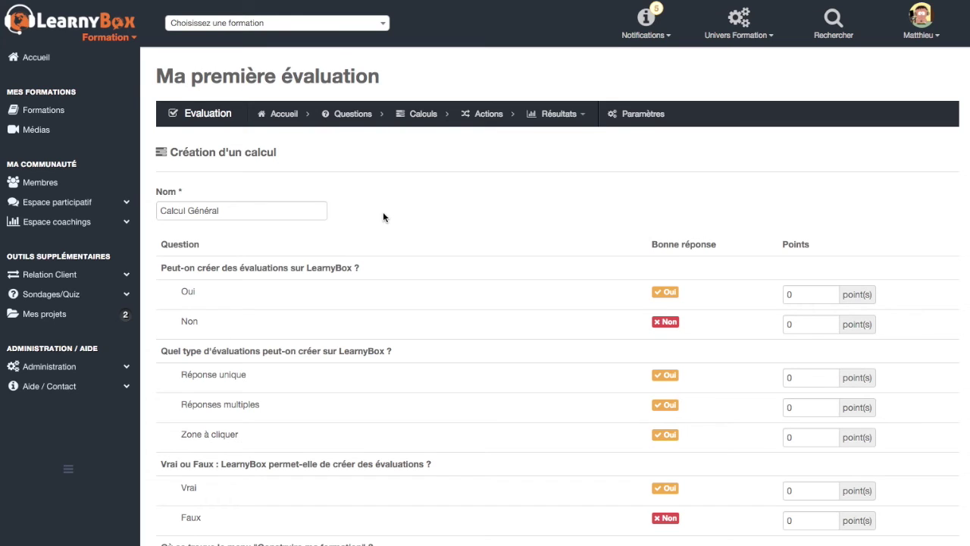
click(229, 211)
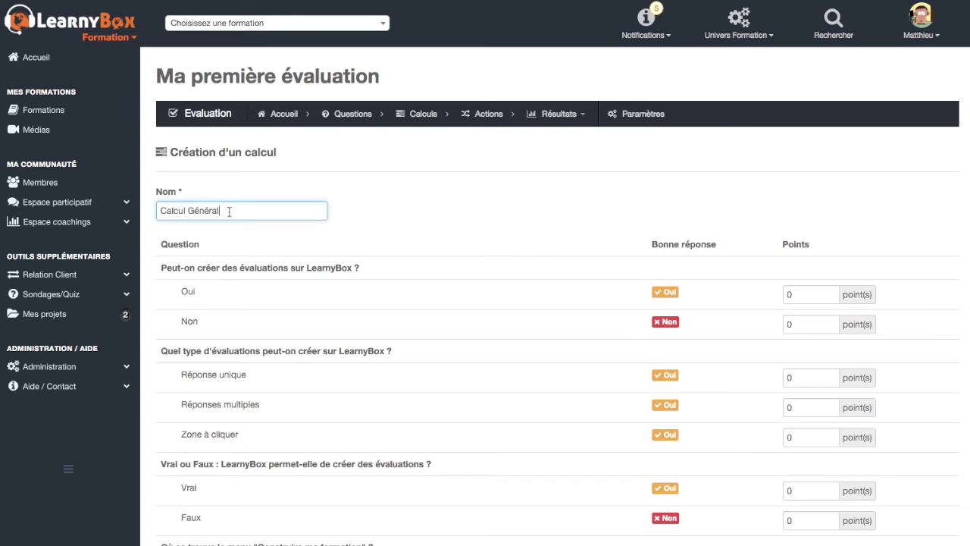
drag(239, 210, 157, 211)
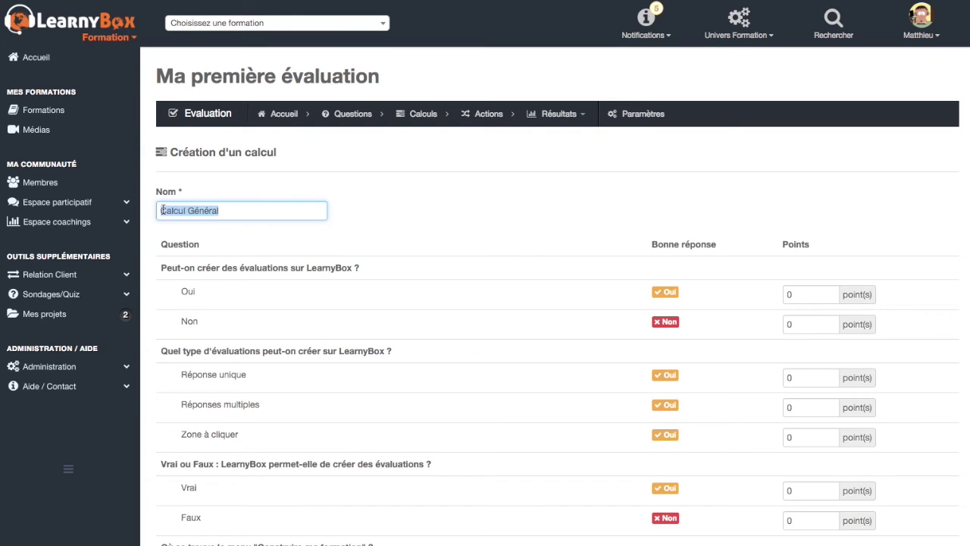
click(402, 216)
scroll(448, 223, down, 4)
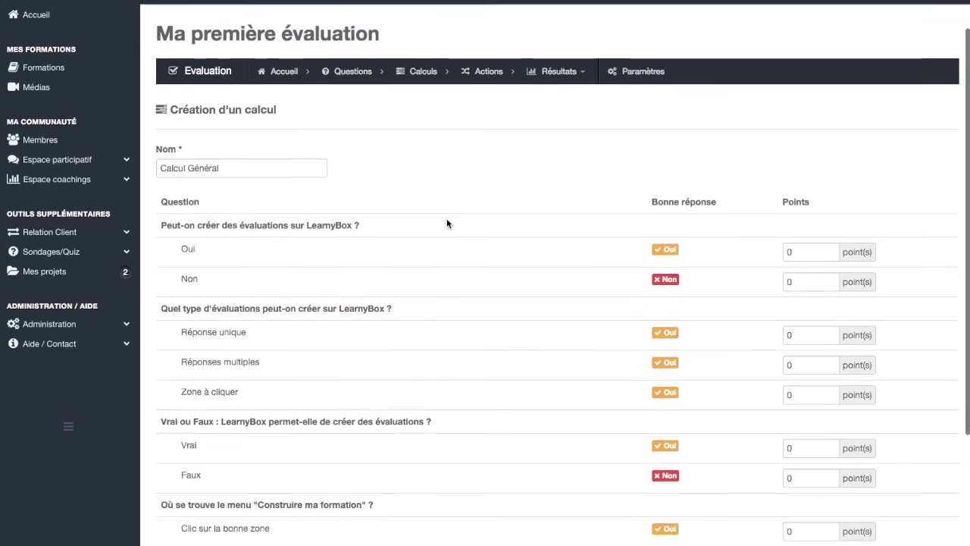
drag(169, 117, 335, 117)
click(189, 140)
drag(188, 168, 210, 170)
click(212, 171)
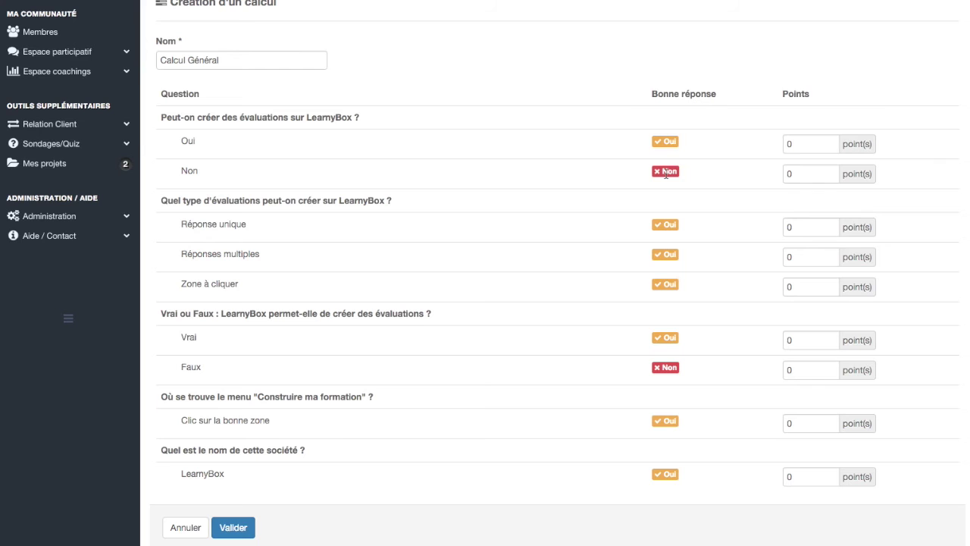
Give 1 point each to the answers Oui, Réponse unique, Réponses multiples and Zone à cliquer, and save the calculation.
double_click(831, 145)
text(3)
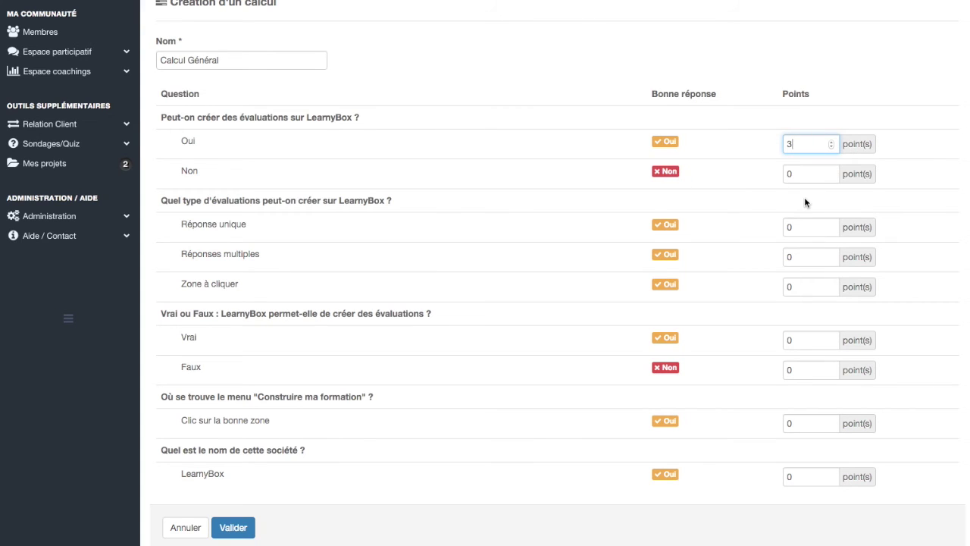
click(832, 147)
click(832, 147)
click(832, 225)
click(831, 253)
click(832, 283)
click(811, 176)
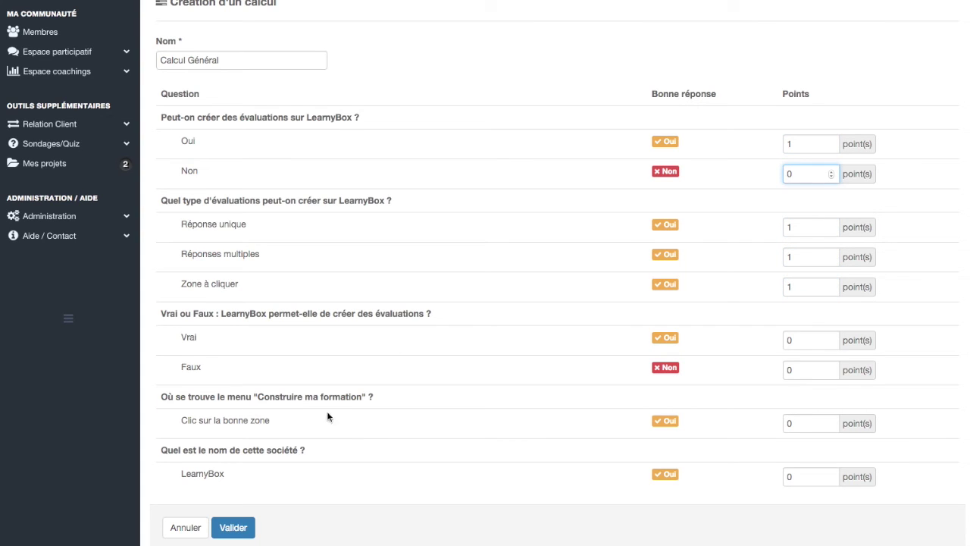
click(239, 530)
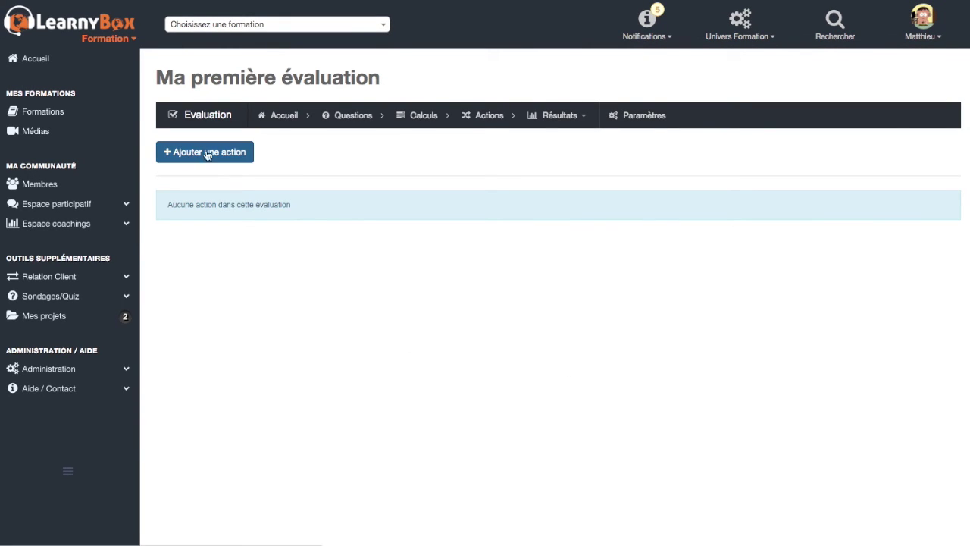
Start a new action based on the Calcul Général score and set its range from 0 to 10 points.
click(234, 154)
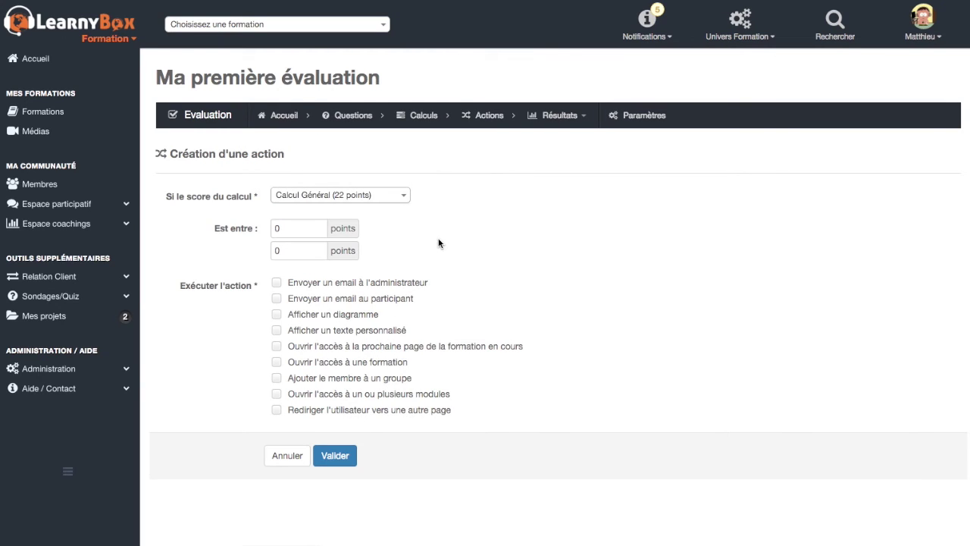
click(383, 195)
click(285, 231)
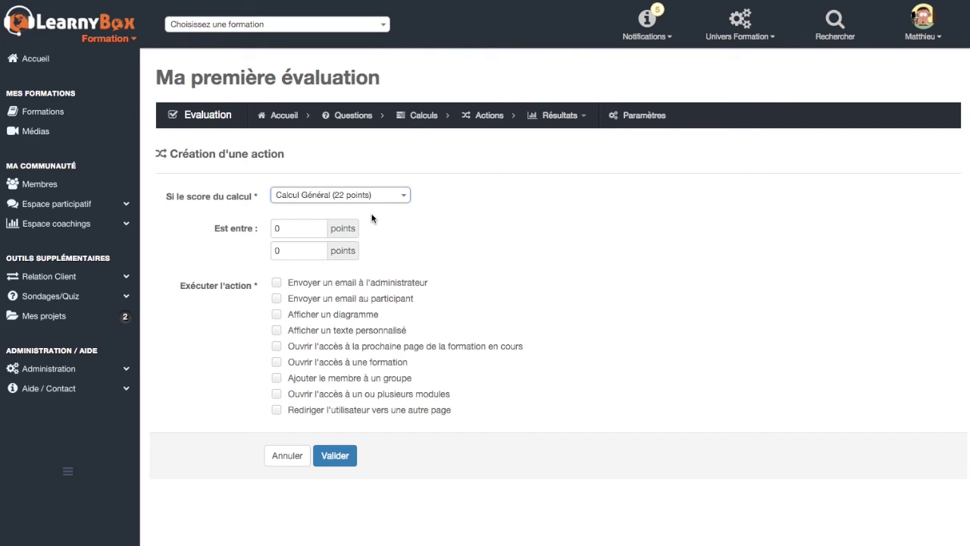
click(280, 229)
click(289, 253)
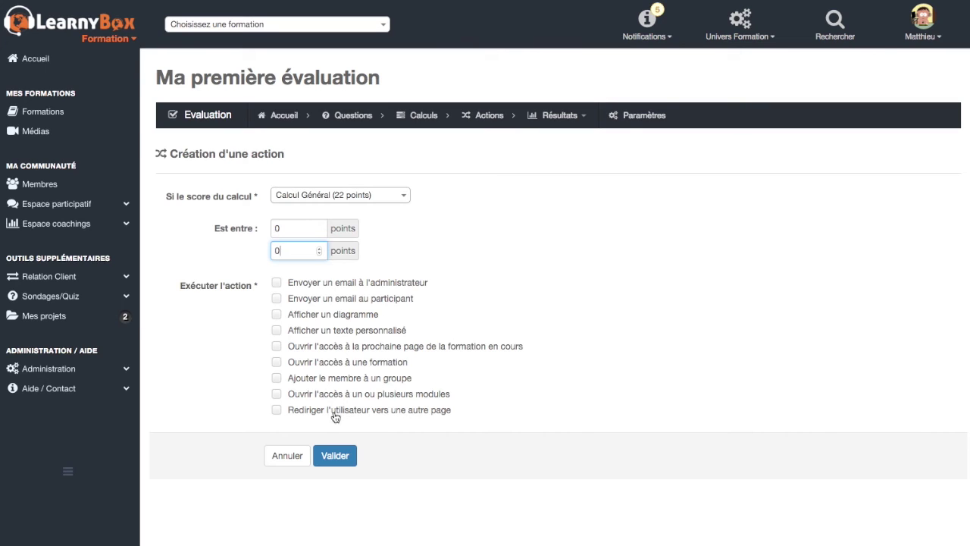
click(318, 248)
click(319, 248)
click(319, 248)
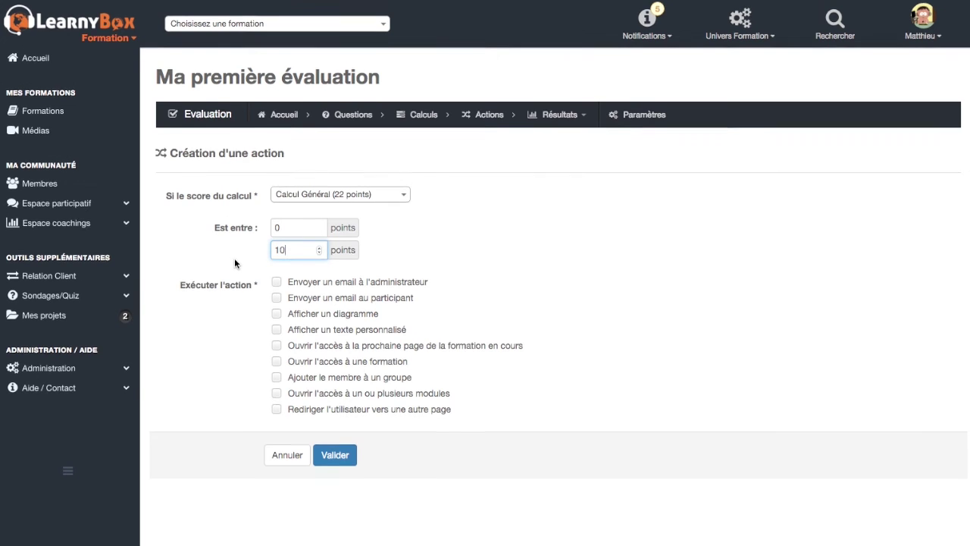
Try the "Envoyer un email à l'administrateur" action and view the administrators it can be sent to.
scroll(234, 258, down, 2)
scroll(234, 264, down, 1)
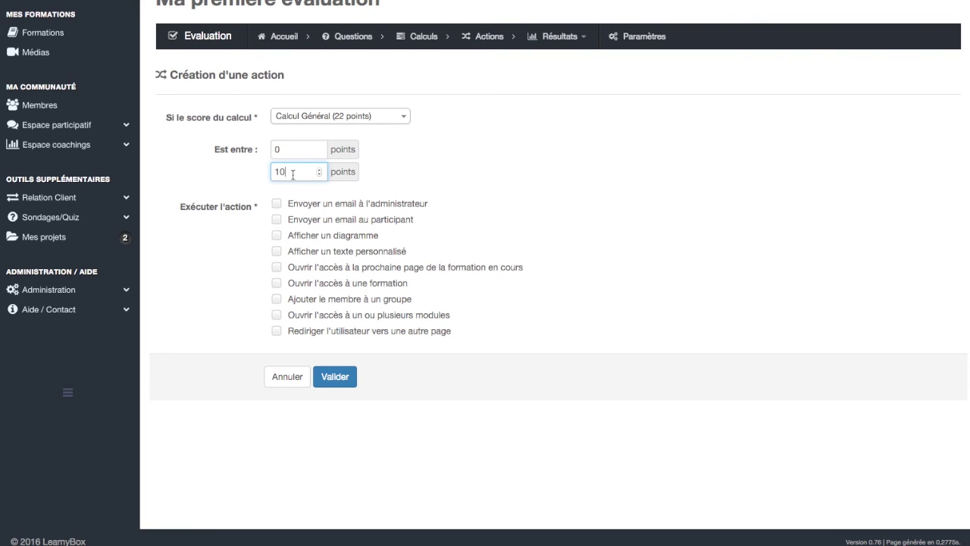
click(340, 206)
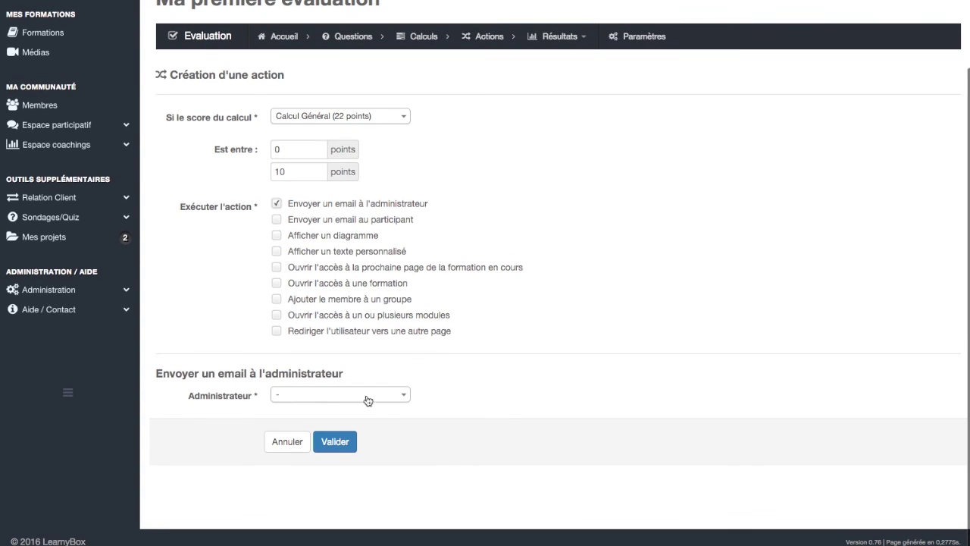
click(365, 396)
click(377, 427)
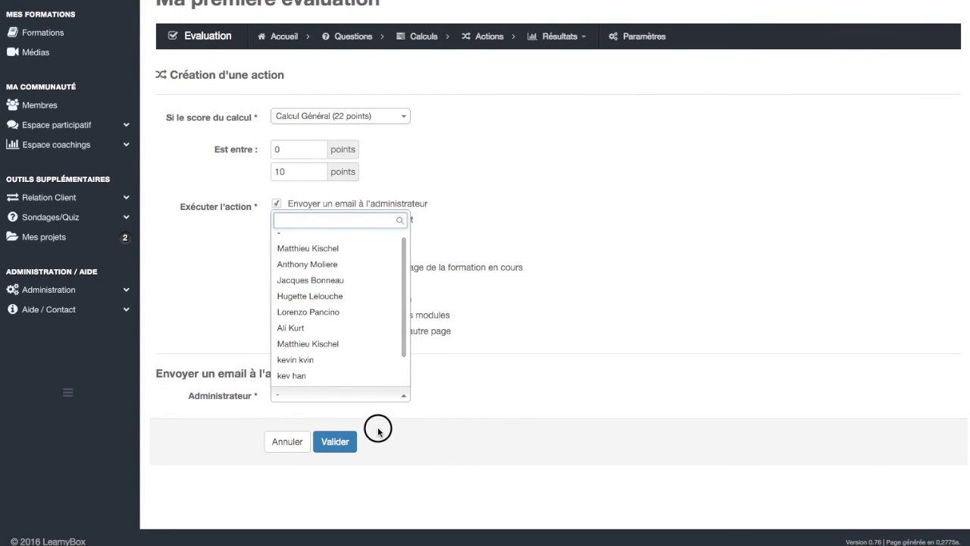
click(332, 203)
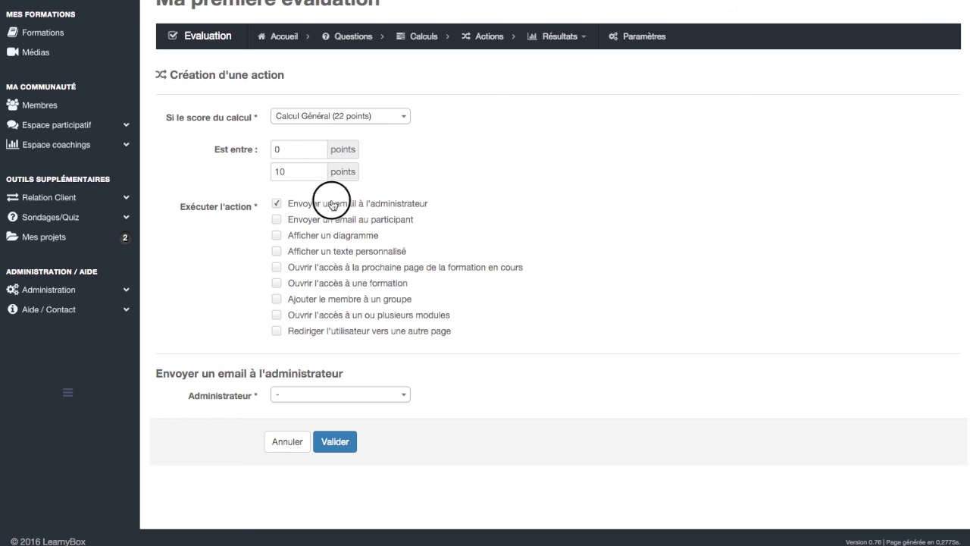
Try the "Envoyer un email au participant" action and look at its subject and message fields.
click(332, 224)
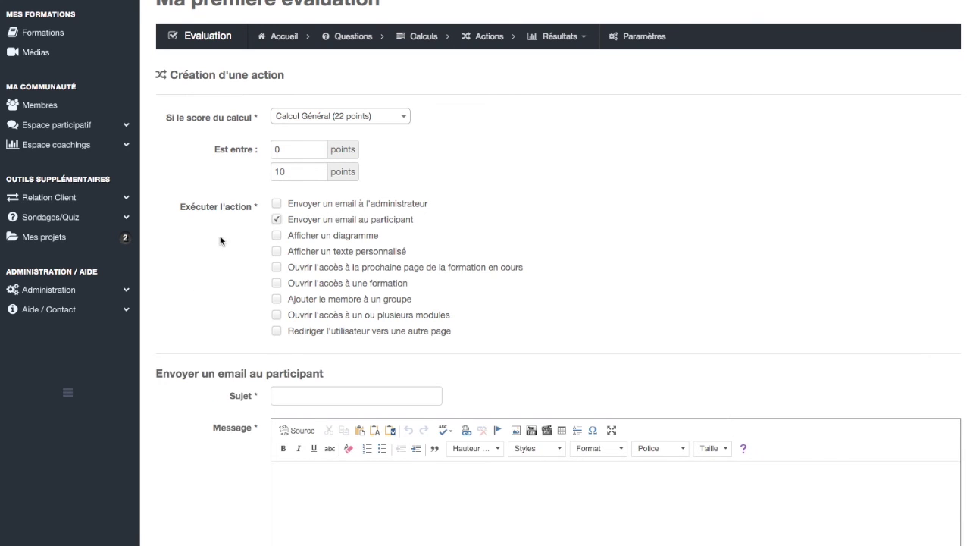
scroll(220, 243, down, 3)
click(329, 226)
click(326, 311)
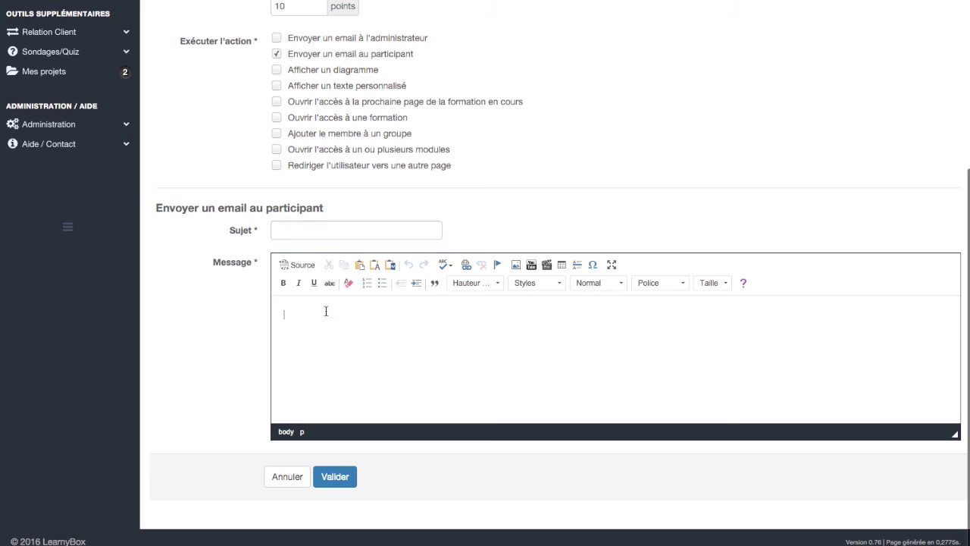
scroll(213, 322, up, 3)
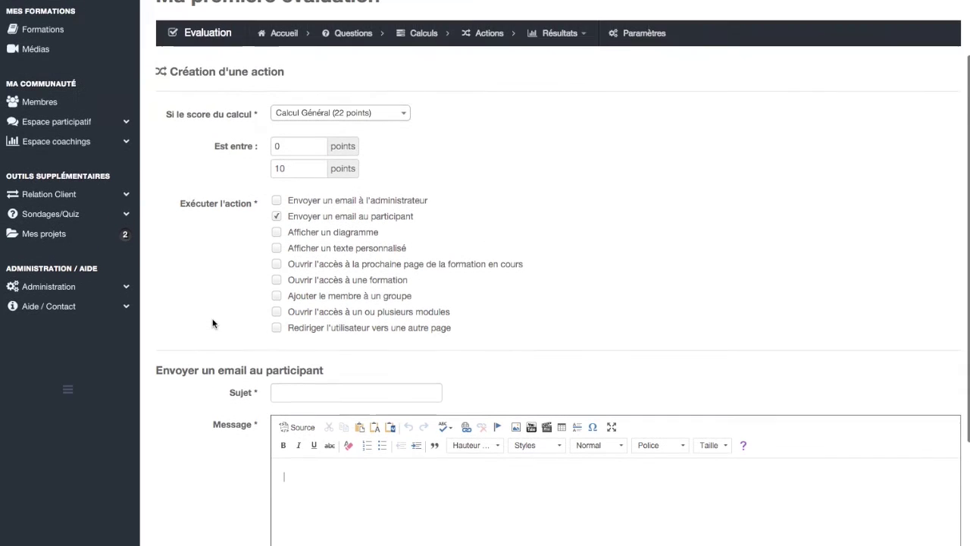
Try the "Afficher un diagramme" action with "Image personnalisée" and look over its example result and explanation field.
click(329, 235)
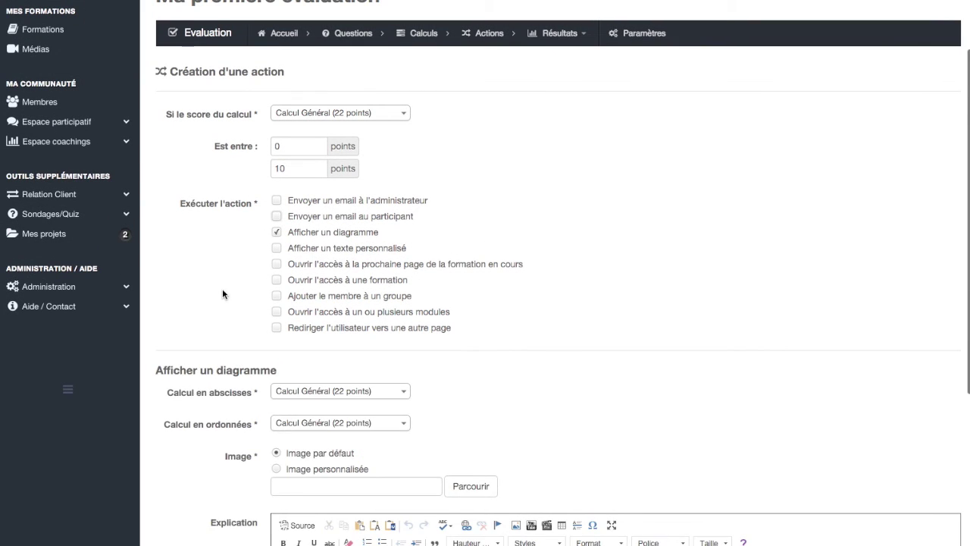
scroll(222, 288, down, 3)
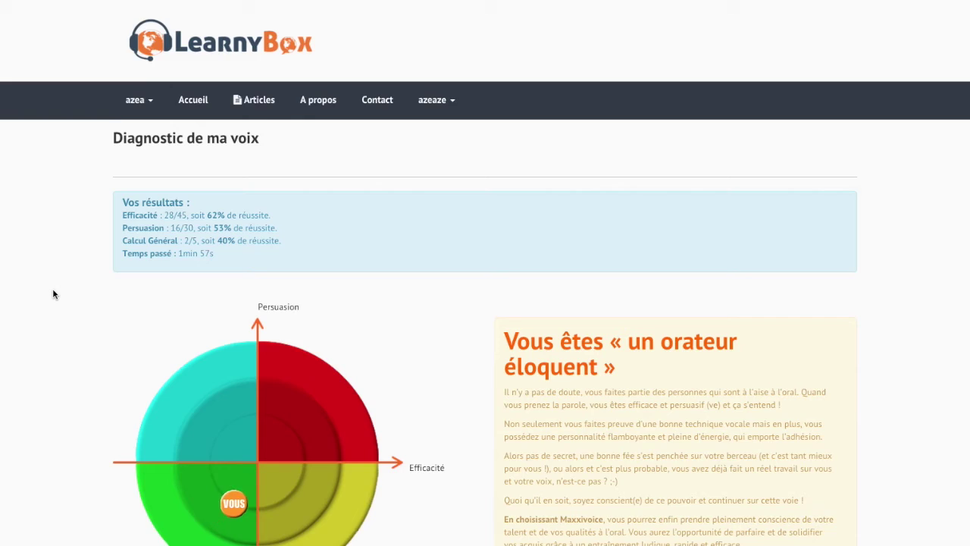
scroll(53, 294, down, 3)
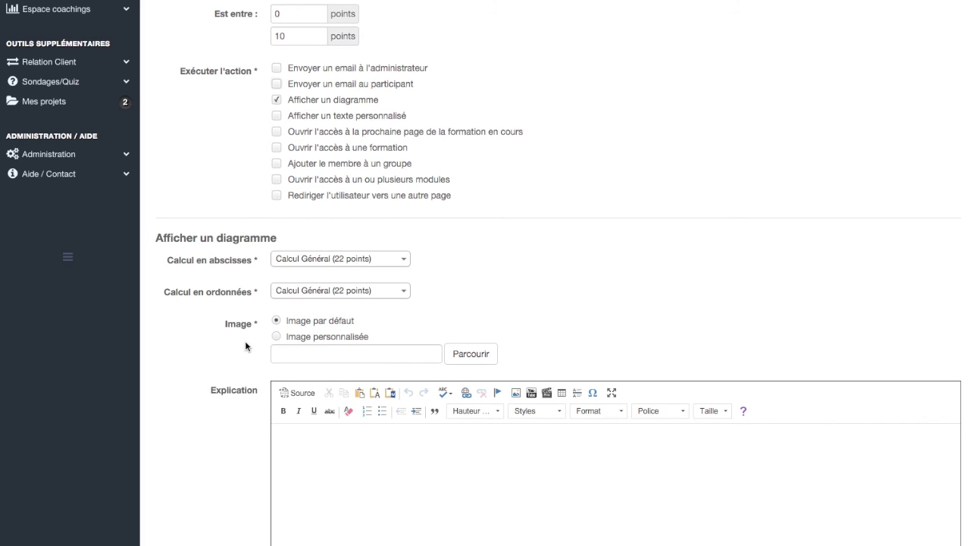
click(314, 337)
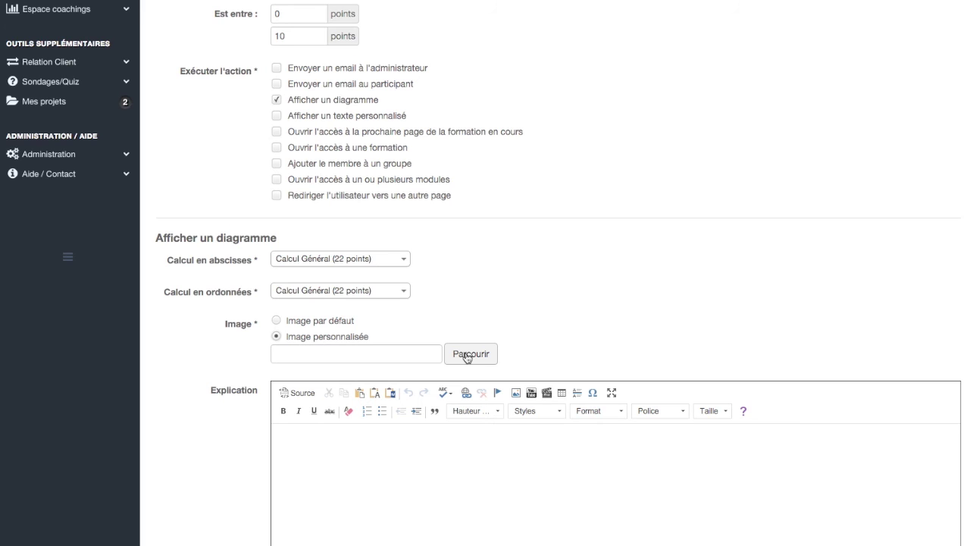
scroll(334, 344, down, 3)
click(315, 316)
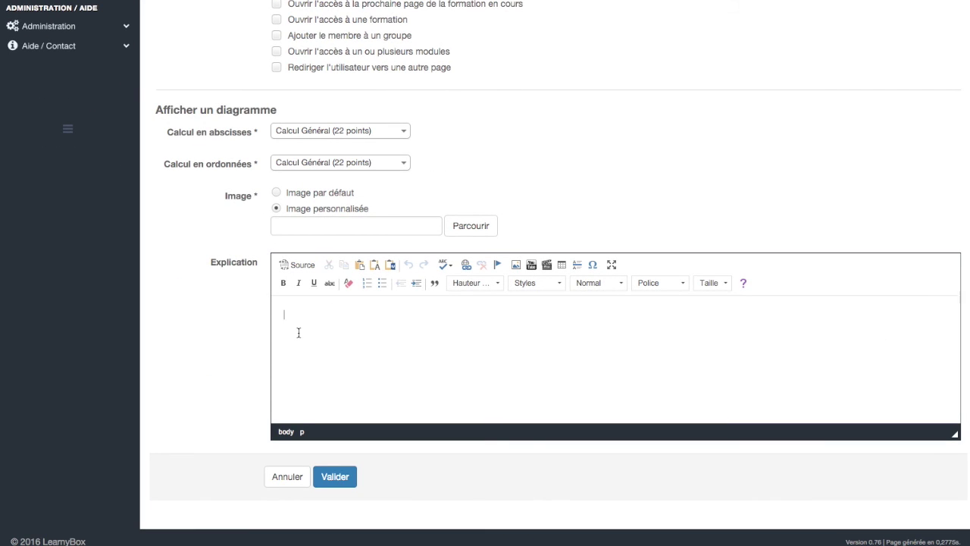
scroll(299, 333, up, 5)
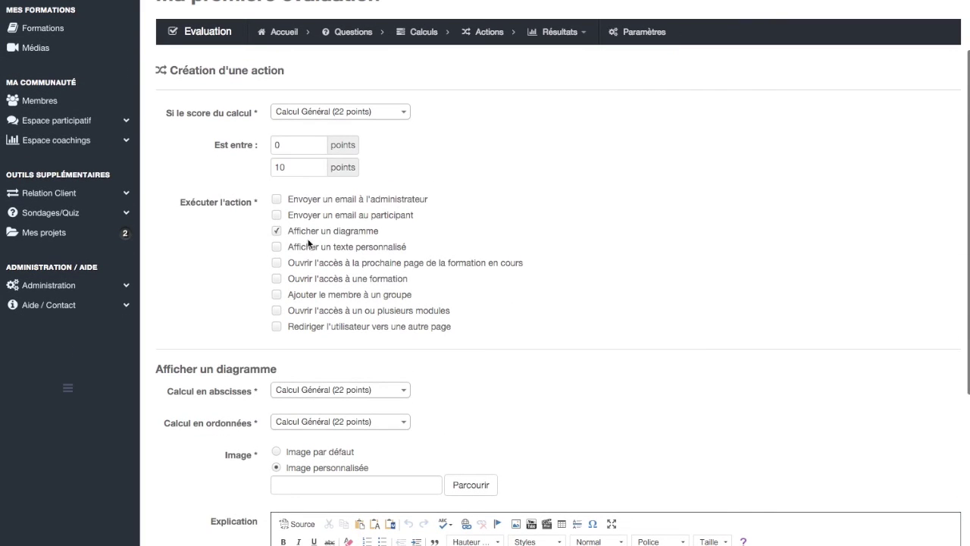
Try the "Afficher un texte personnalisé" action and give its text block the orange background #fd912b with border colour #c97323.
click(315, 236)
scroll(245, 275, down, 5)
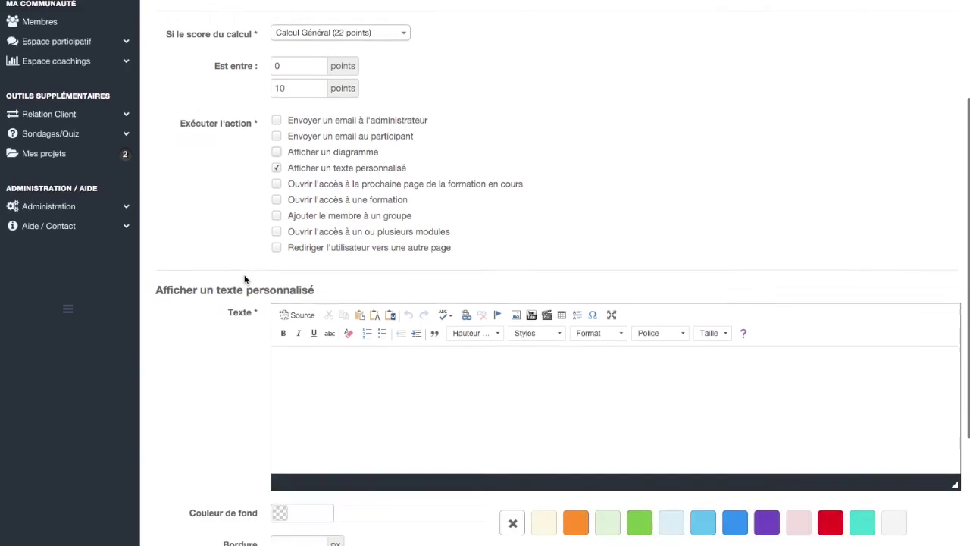
click(298, 244)
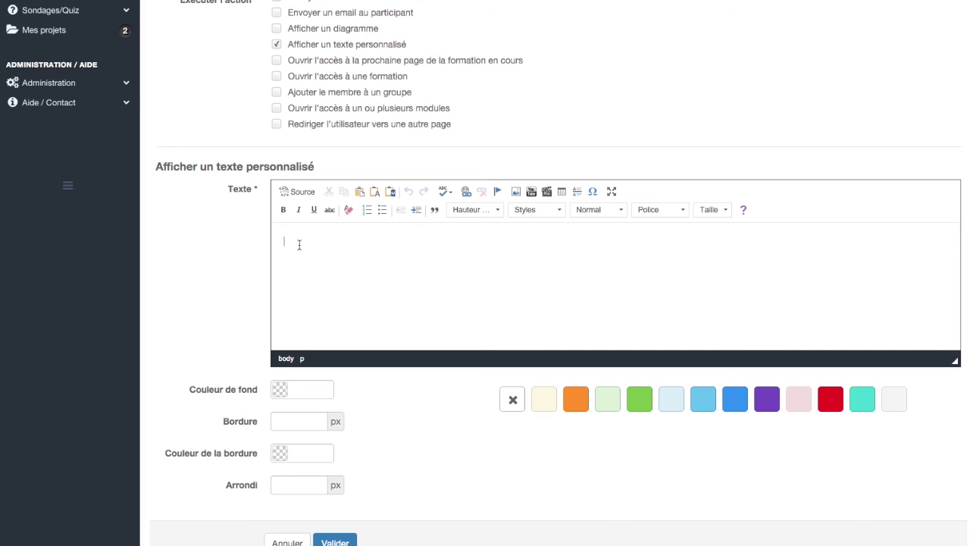
scroll(337, 279, down, 2)
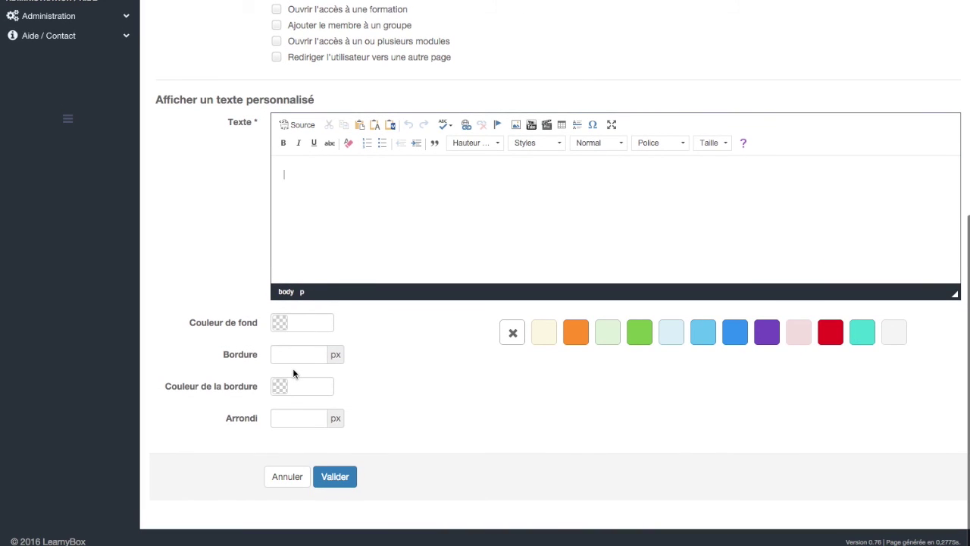
click(566, 332)
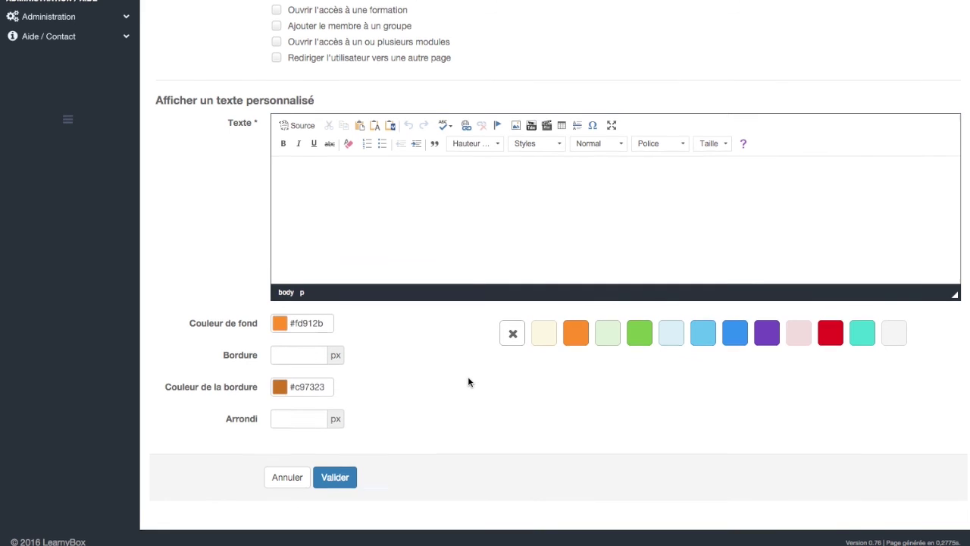
scroll(468, 376, up, 5)
Try the actions that open access to the next page of the current course and to a chosen course, viewing the available courses.
click(343, 268)
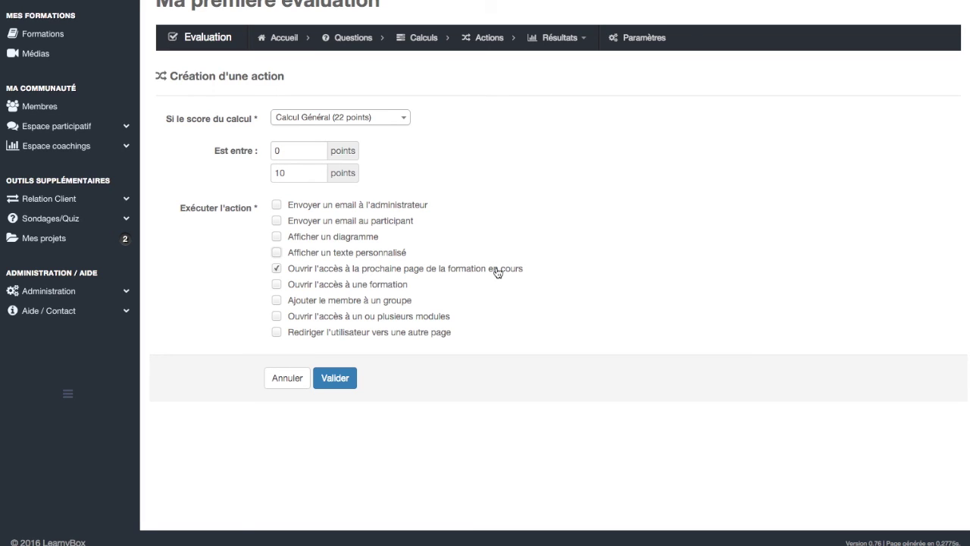
click(276, 270)
click(329, 288)
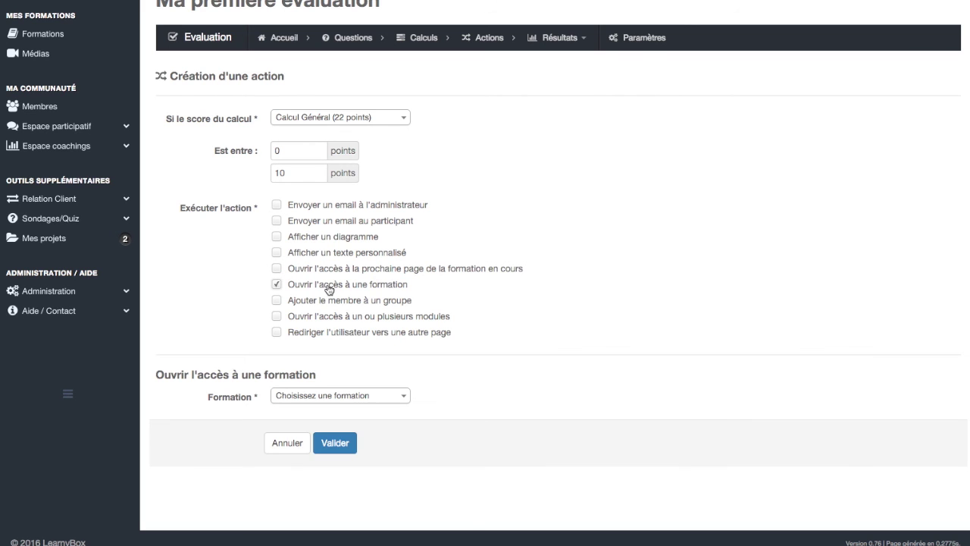
click(334, 397)
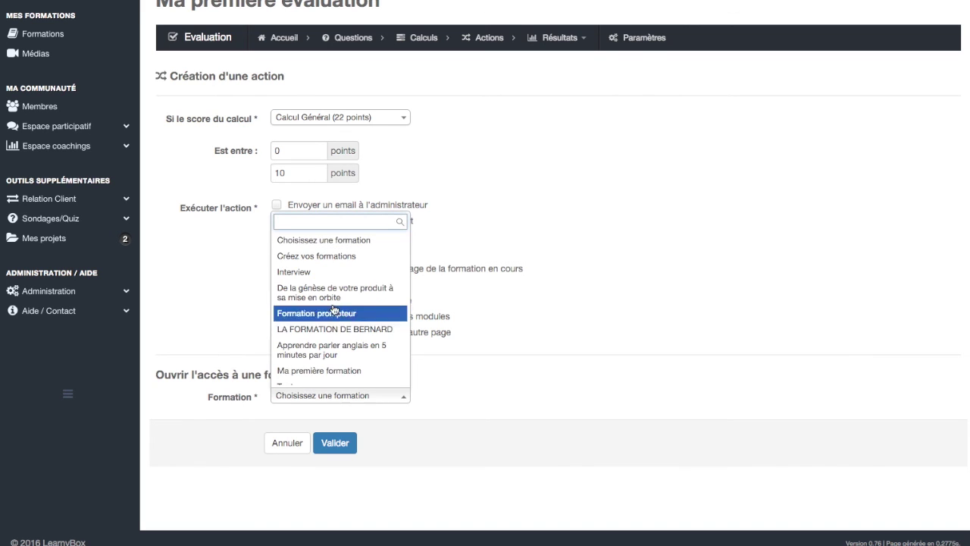
scroll(334, 304, down, 1)
click(448, 397)
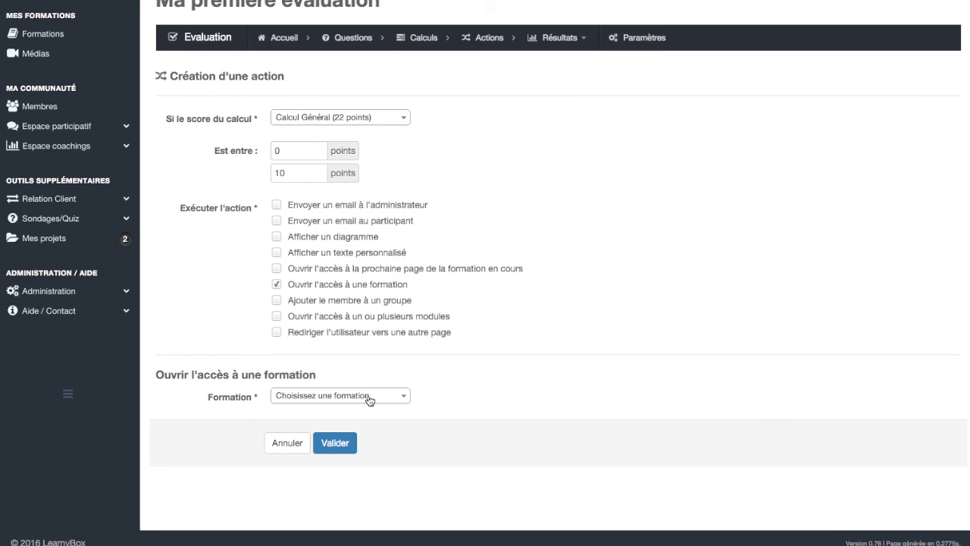
click(357, 287)
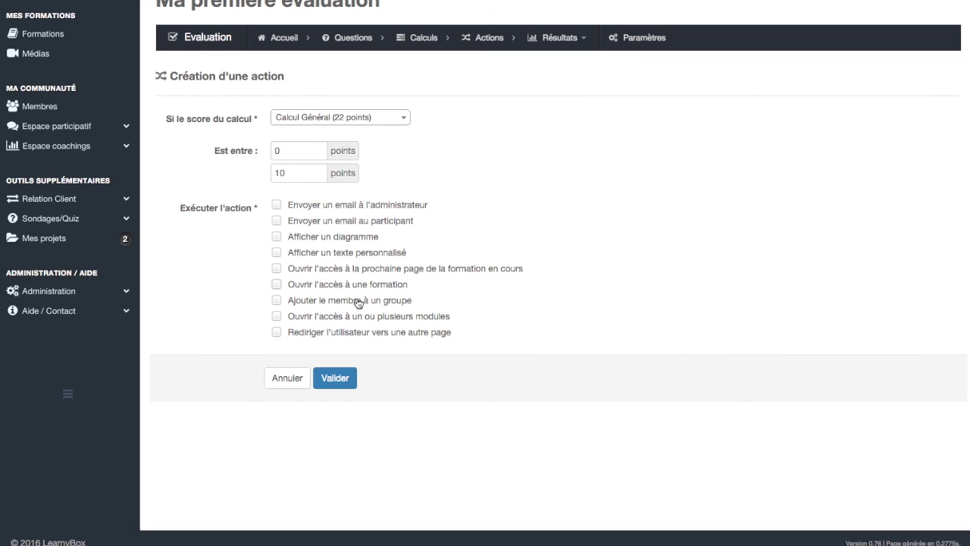
Try the "Ajouter le membre à un groupe" action with the course "Créez vos formations" and the group VIP.
click(360, 302)
click(353, 401)
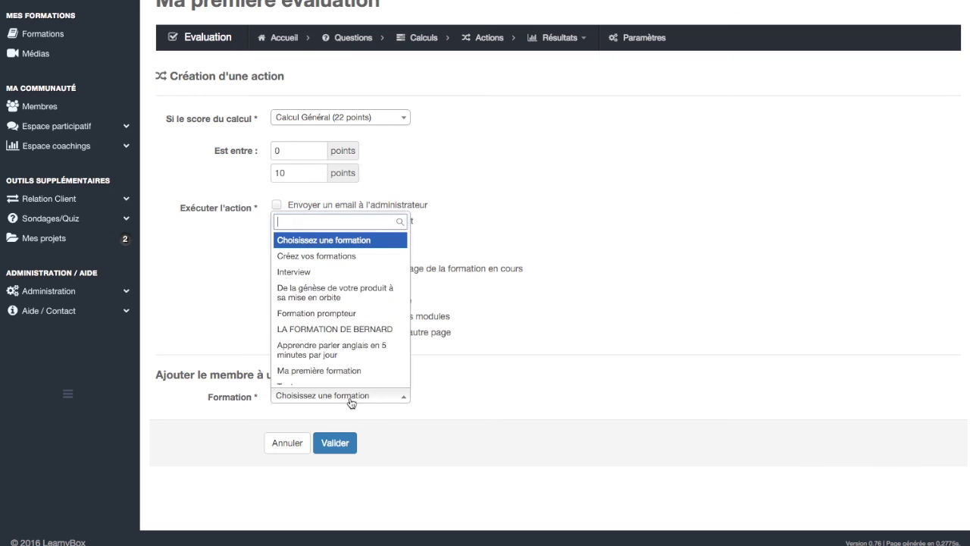
click(344, 246)
click(341, 429)
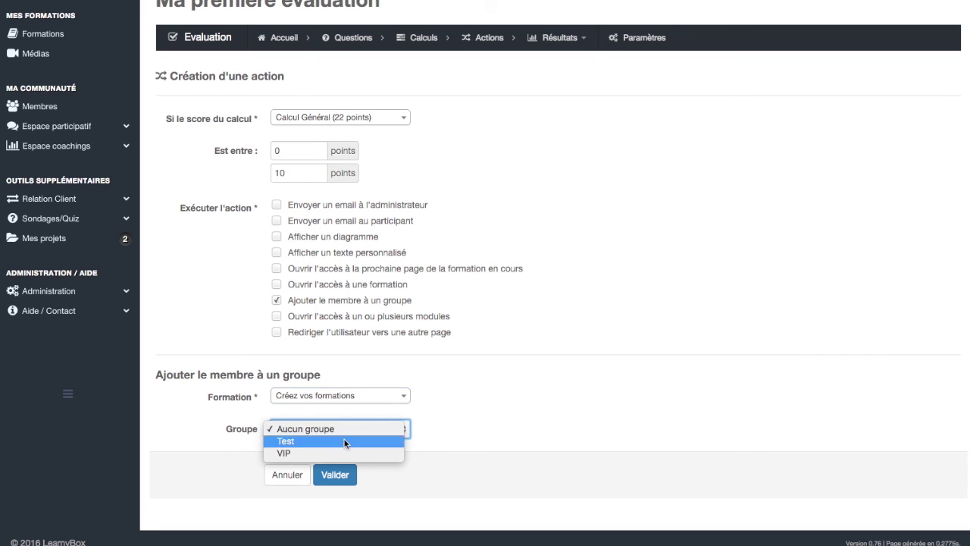
click(345, 453)
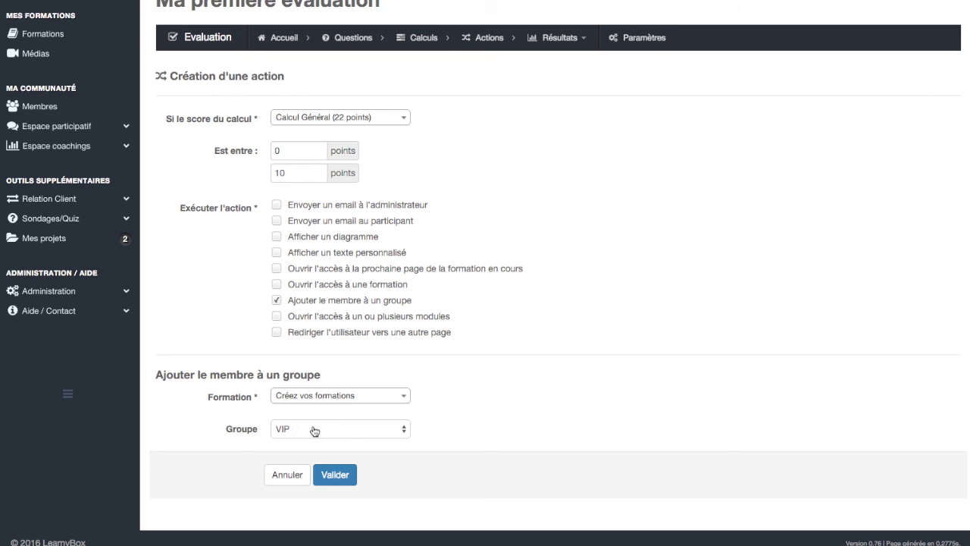
click(344, 301)
Try the "Ouvrir l'accès à un ou plusieurs modules" action for Module 1 and Module 2 of "Créez vos formations".
click(349, 318)
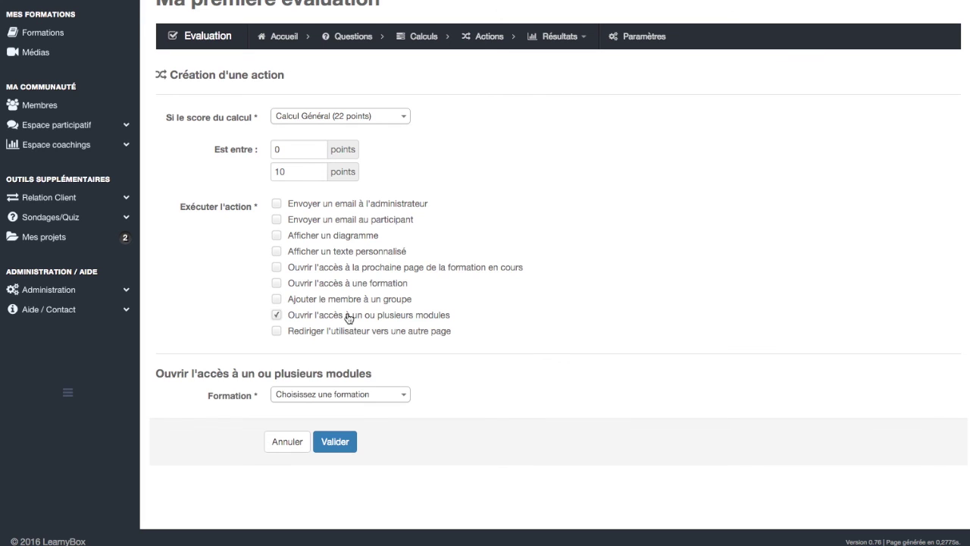
click(351, 397)
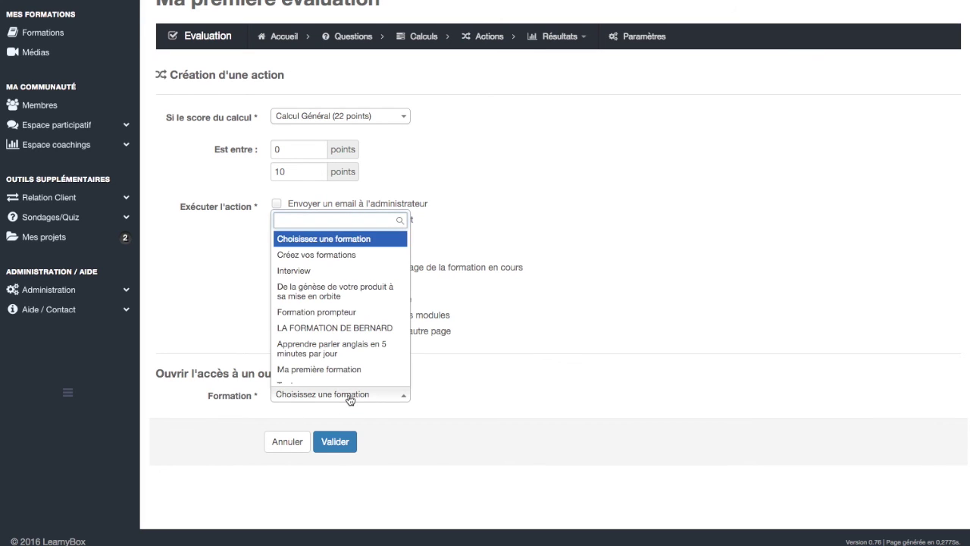
click(347, 257)
scroll(257, 308, down, 3)
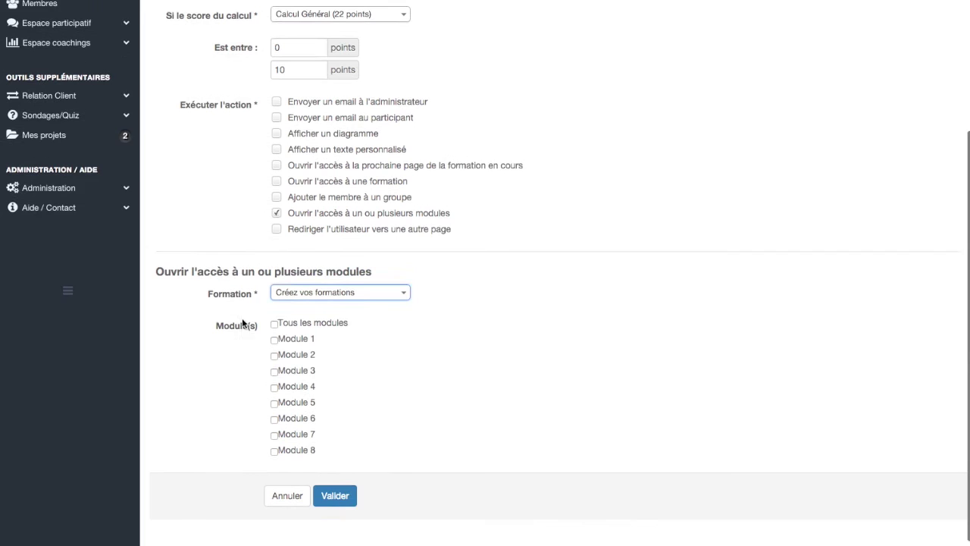
click(296, 331)
click(297, 345)
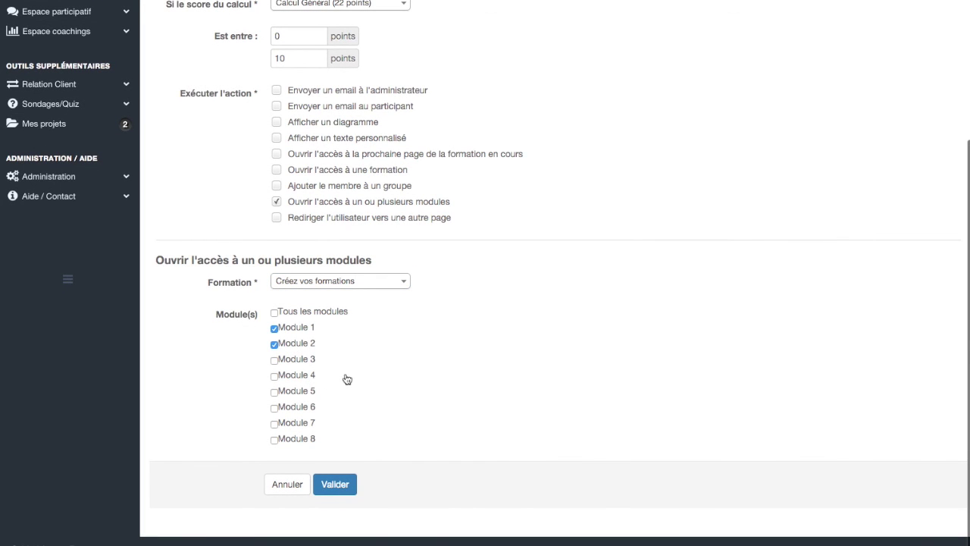
scroll(348, 379, up, 3)
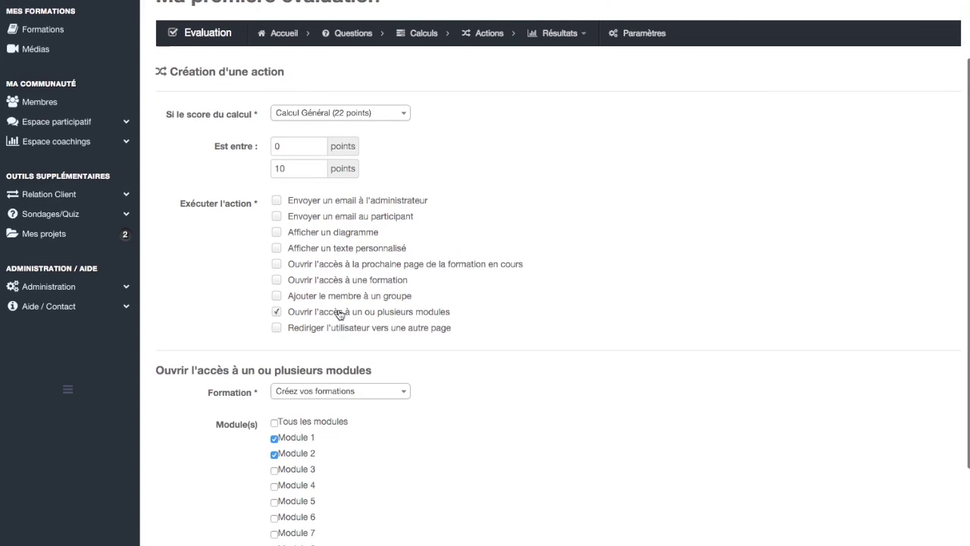
click(340, 314)
Try the "Rediriger l'utilisateur vers une autre page" action, review its page list and link field, and save the action.
click(347, 335)
scroll(238, 325, down, 1)
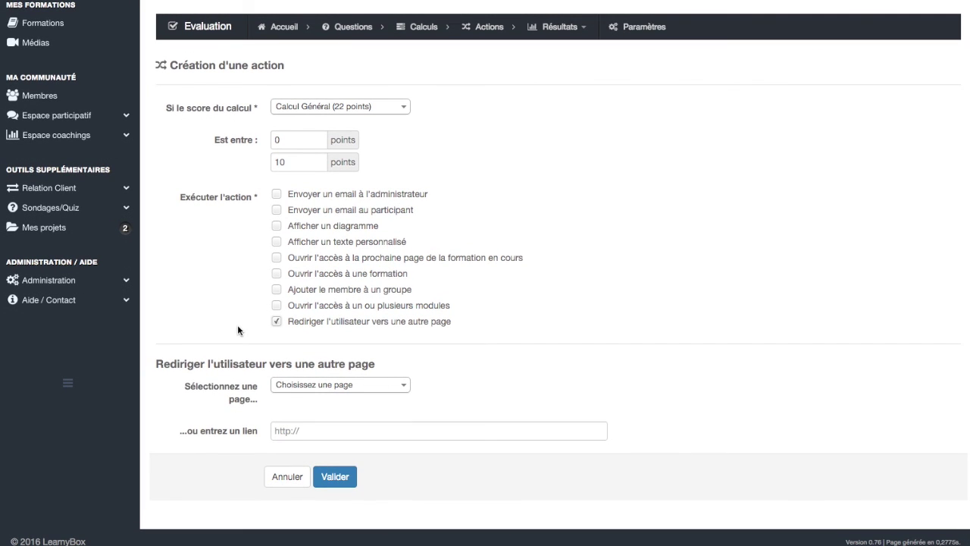
click(321, 384)
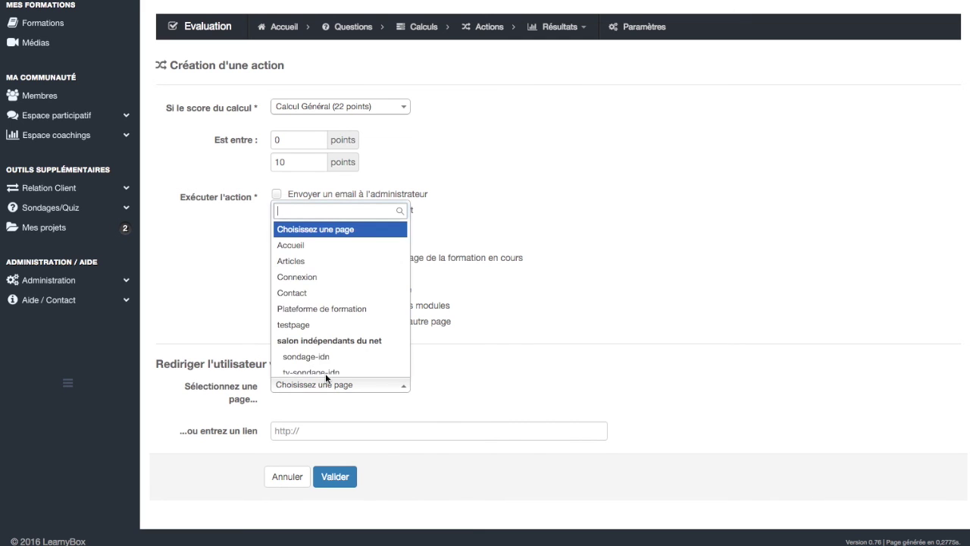
scroll(339, 313, down, 5)
click(433, 364)
click(318, 430)
click(334, 476)
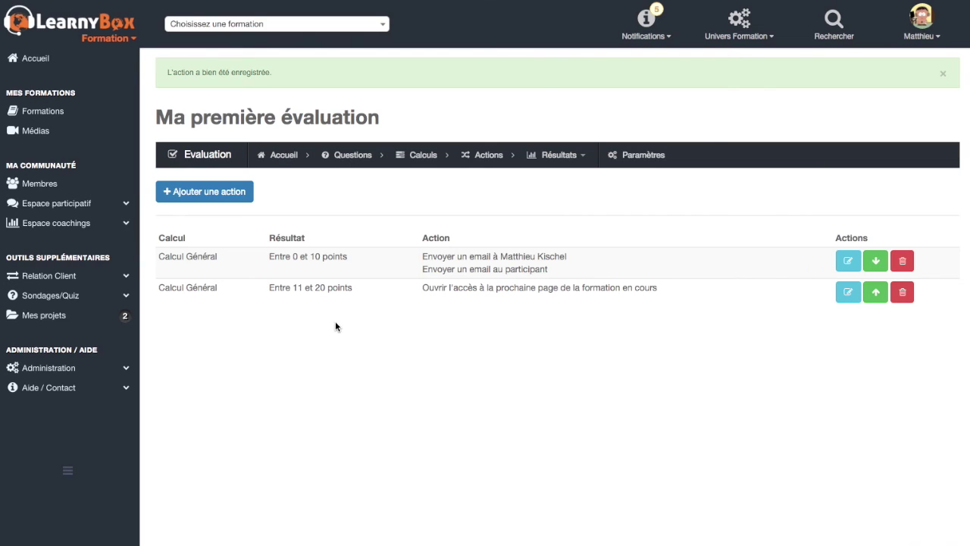